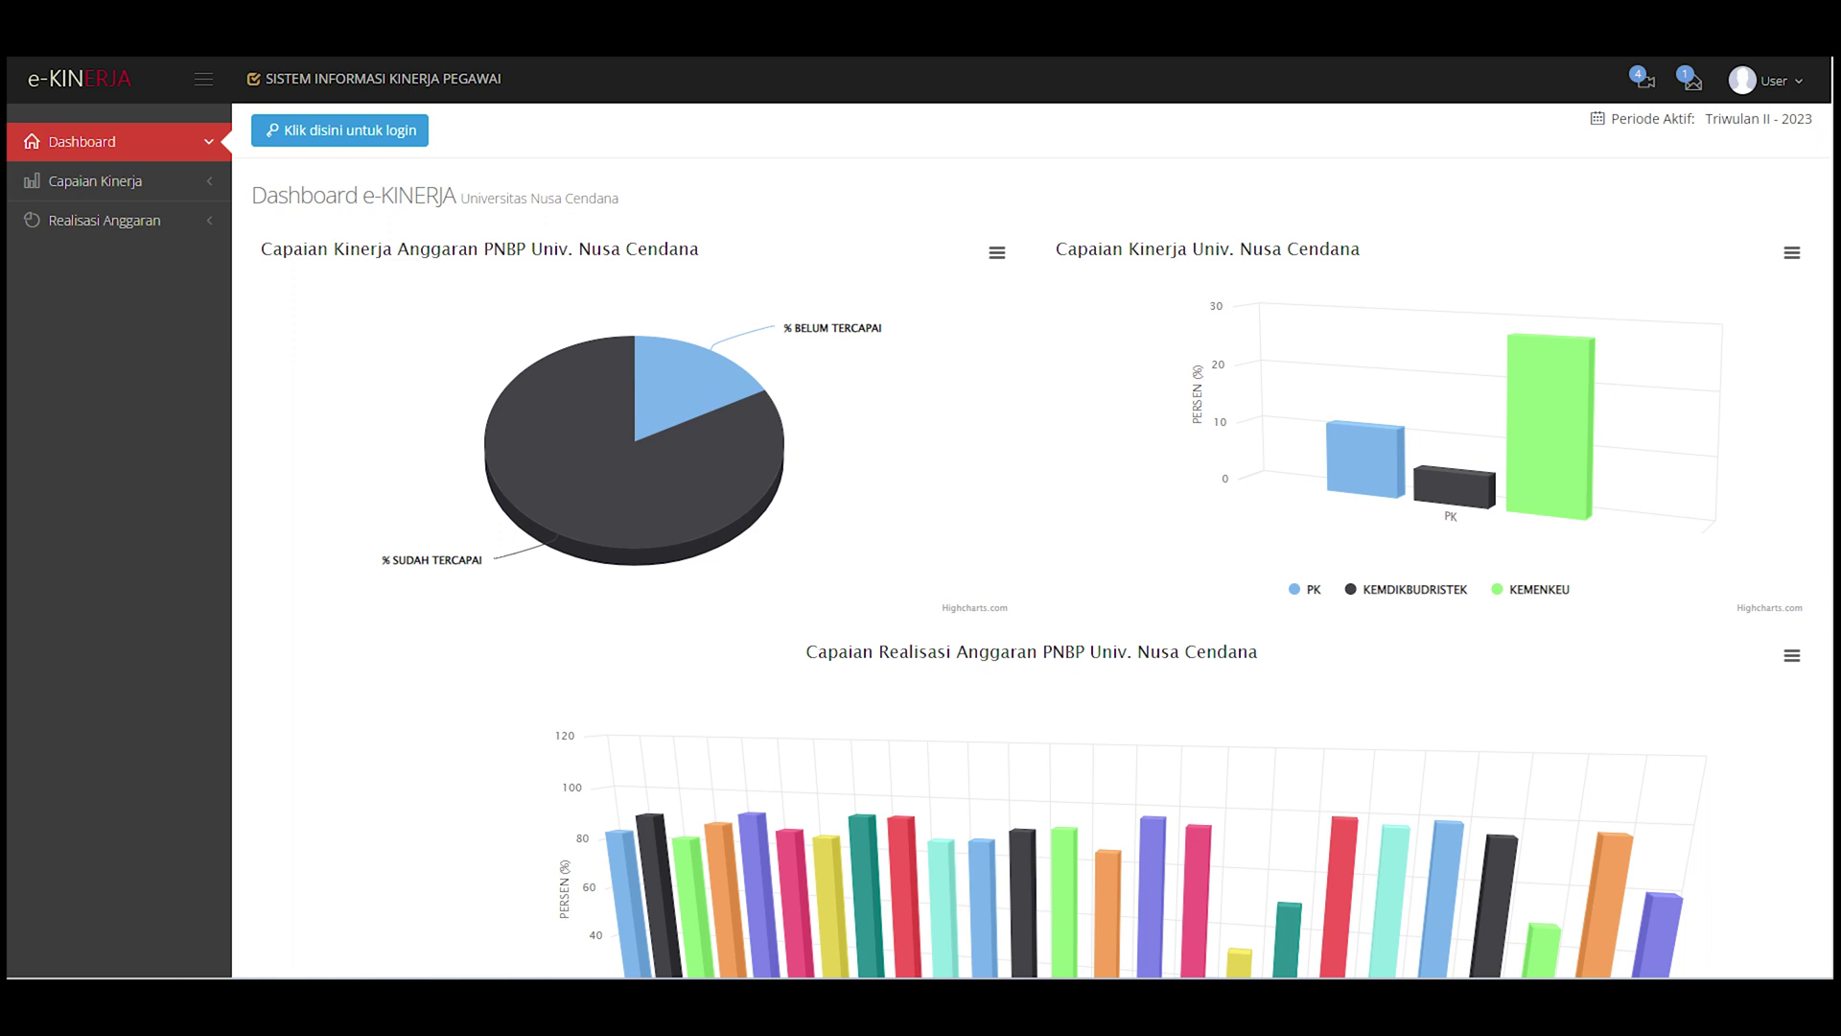
{"action": "key", "text": "ctrl+t"}
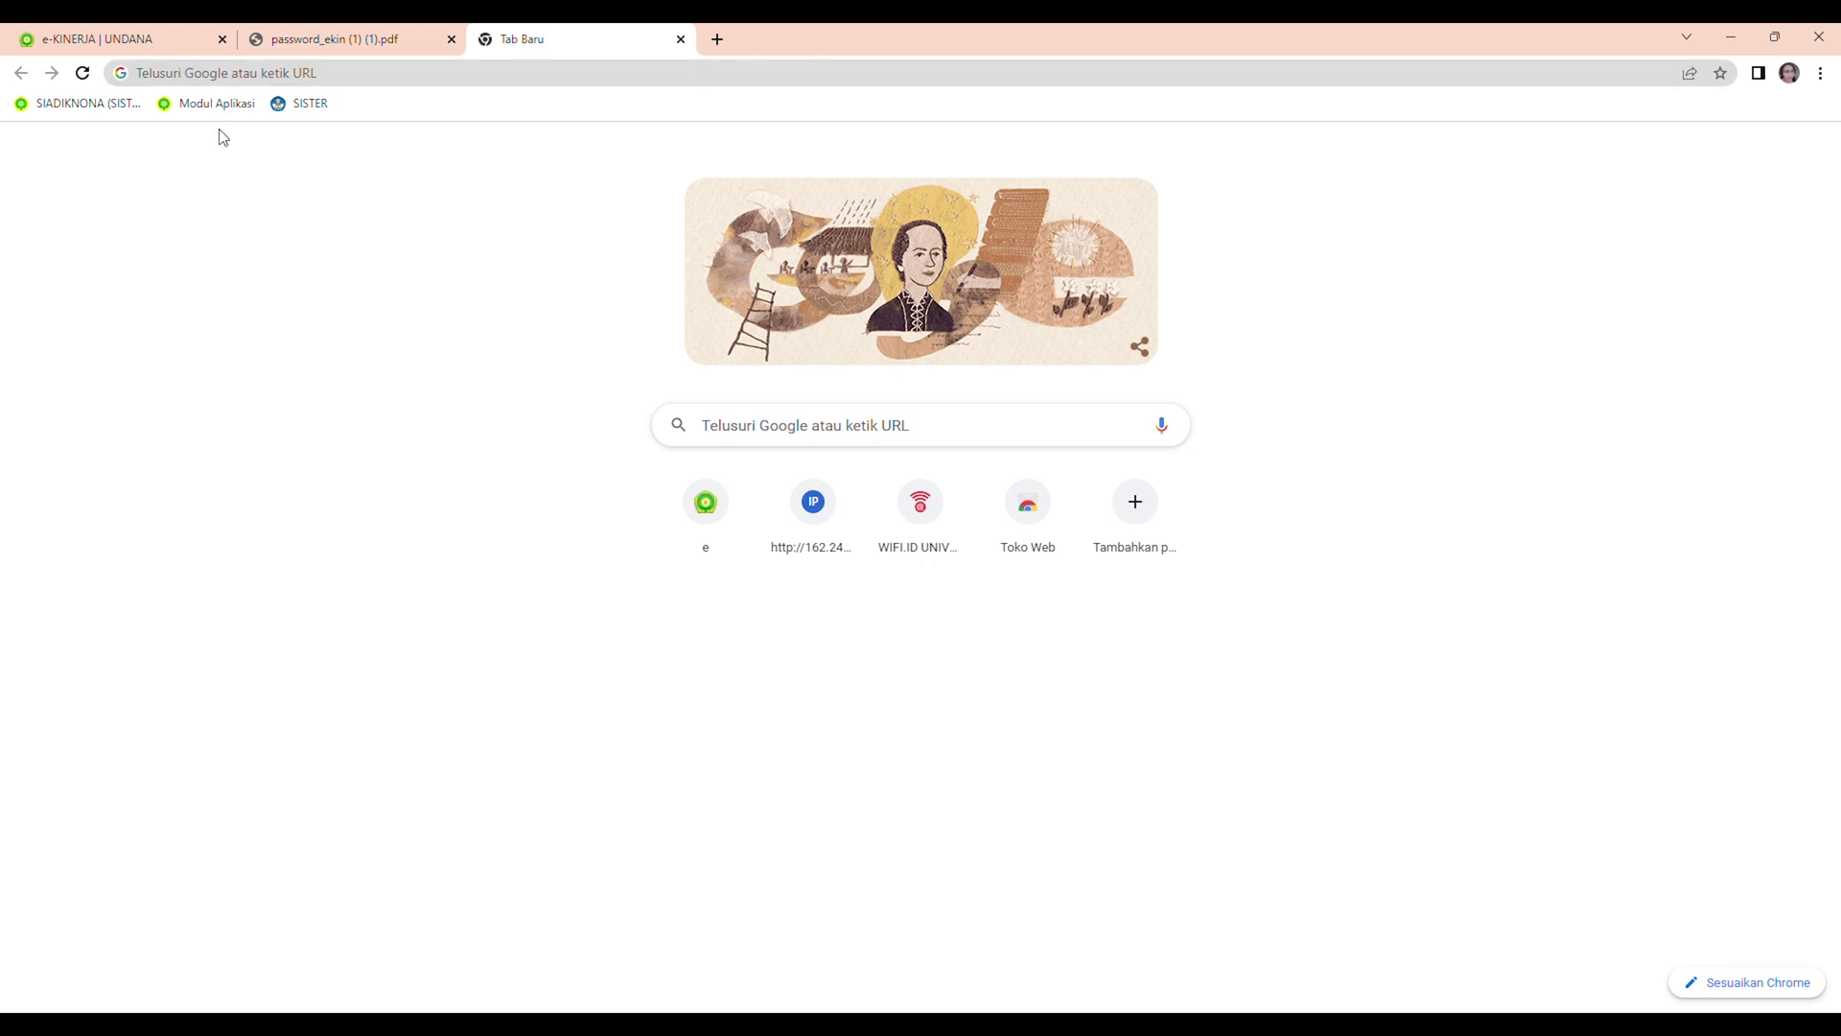
{"action": "left_click", "coordinate": [208, 76]}
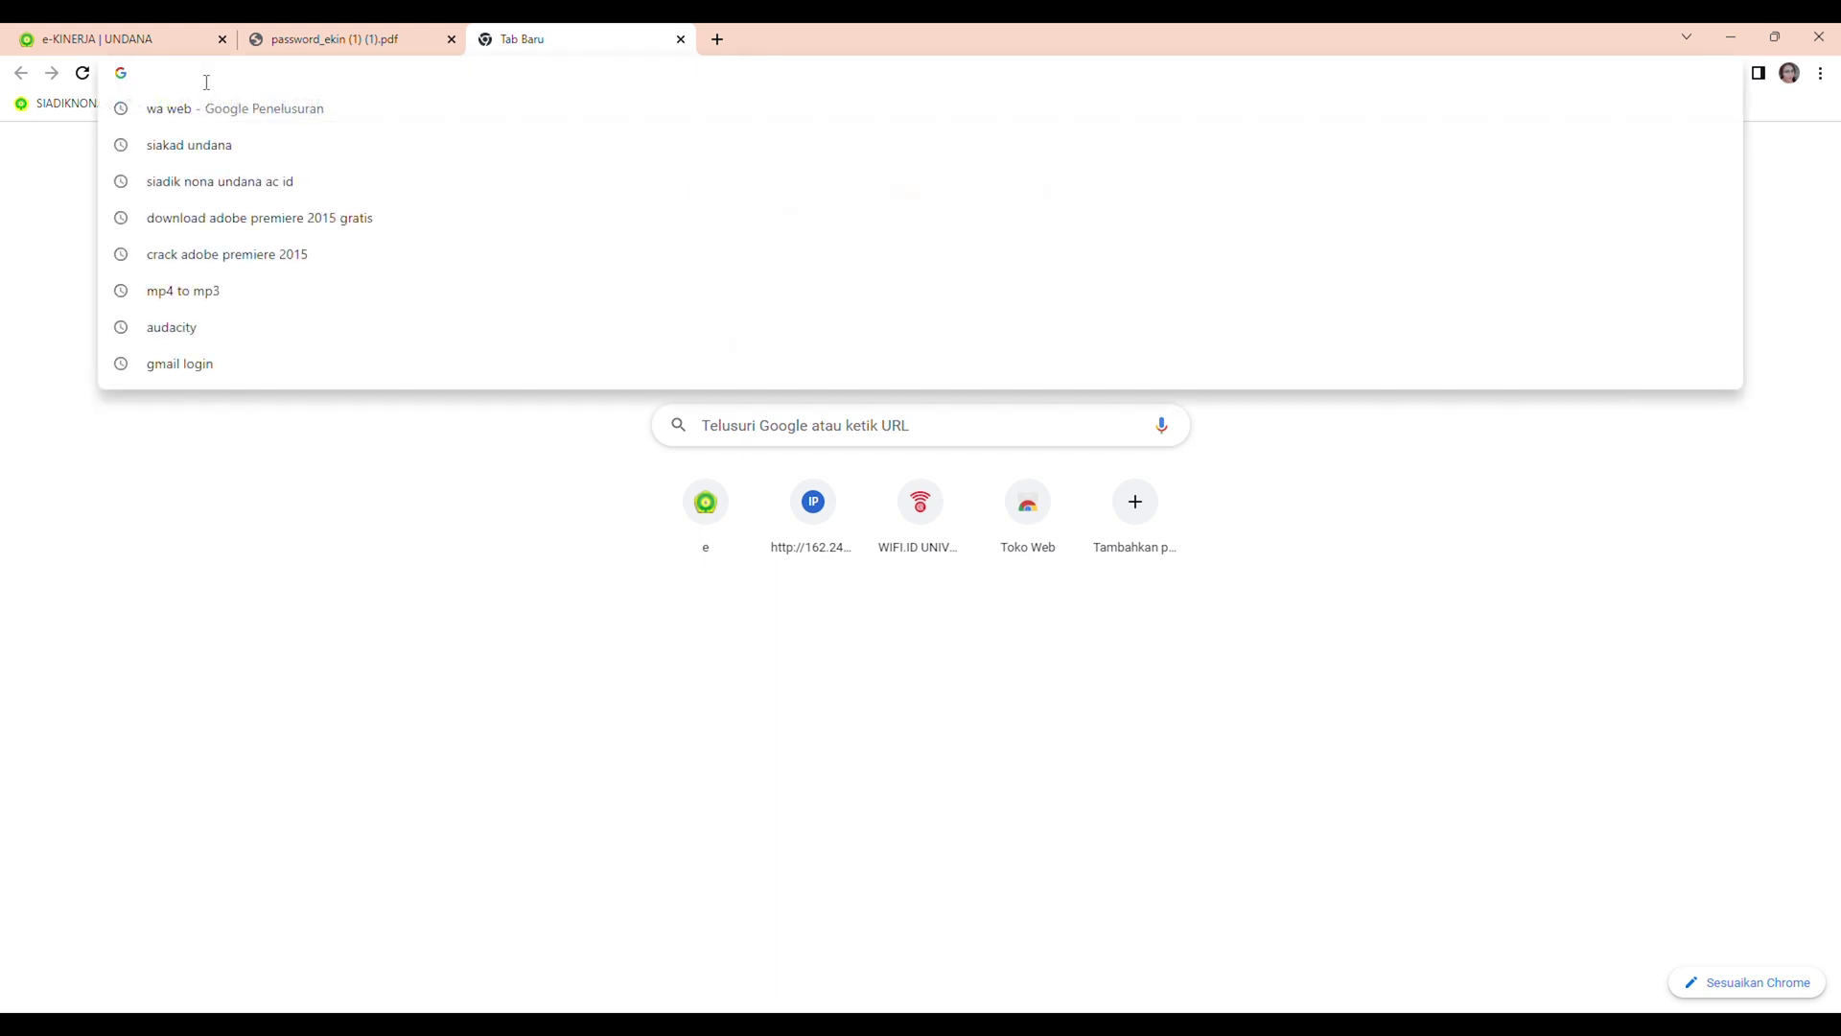
{"action": "type", "text": "ht"}
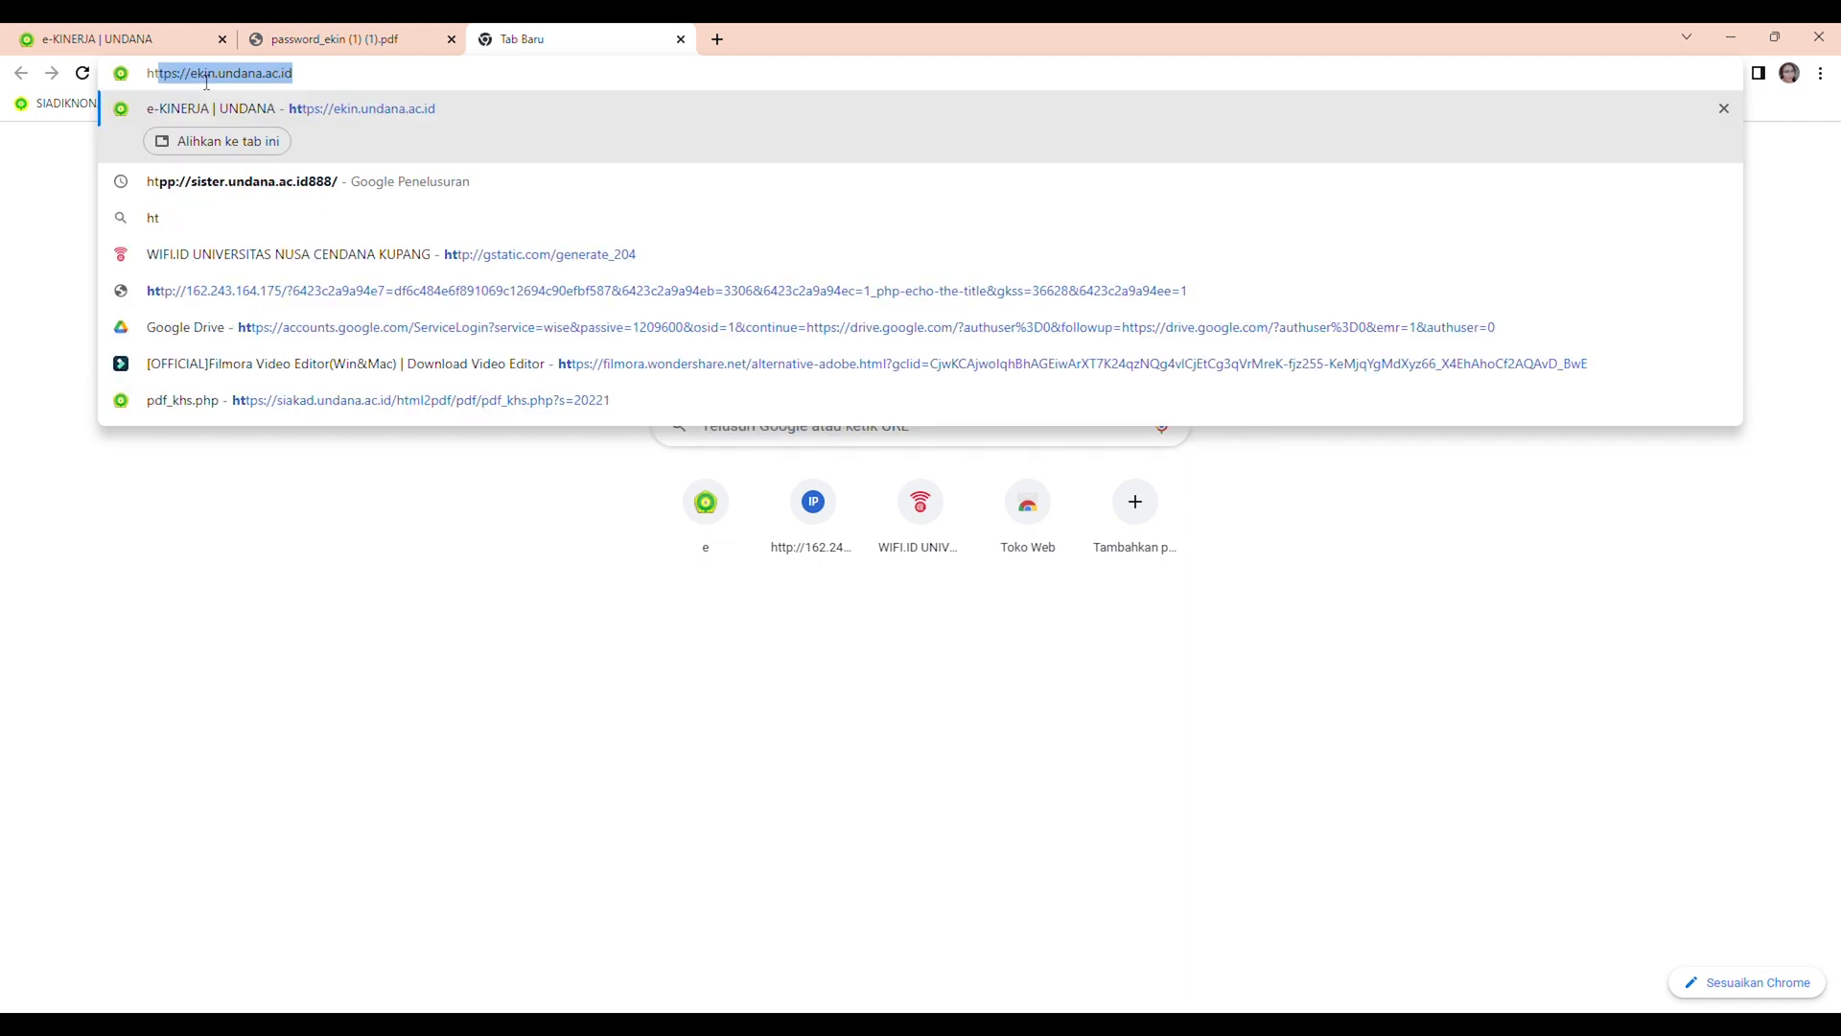
{"action": "type", "text": "tps"}
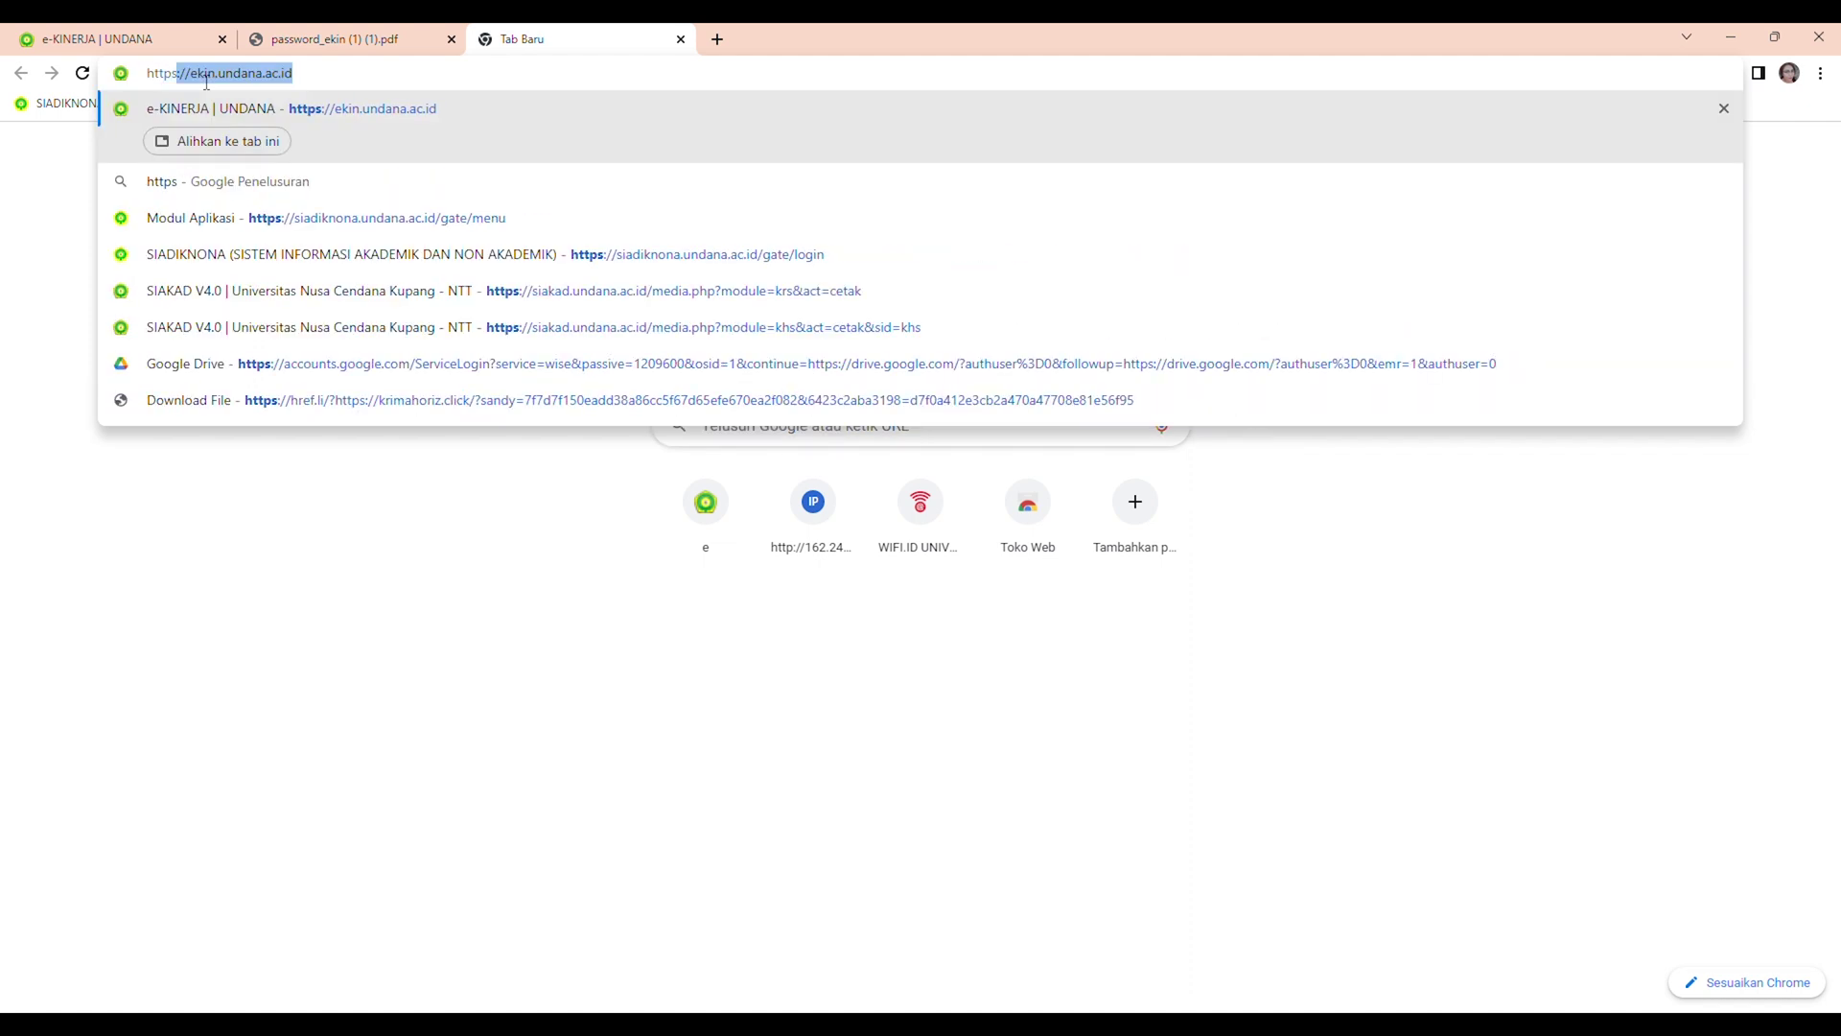
{"action": "type", "text": "://"}
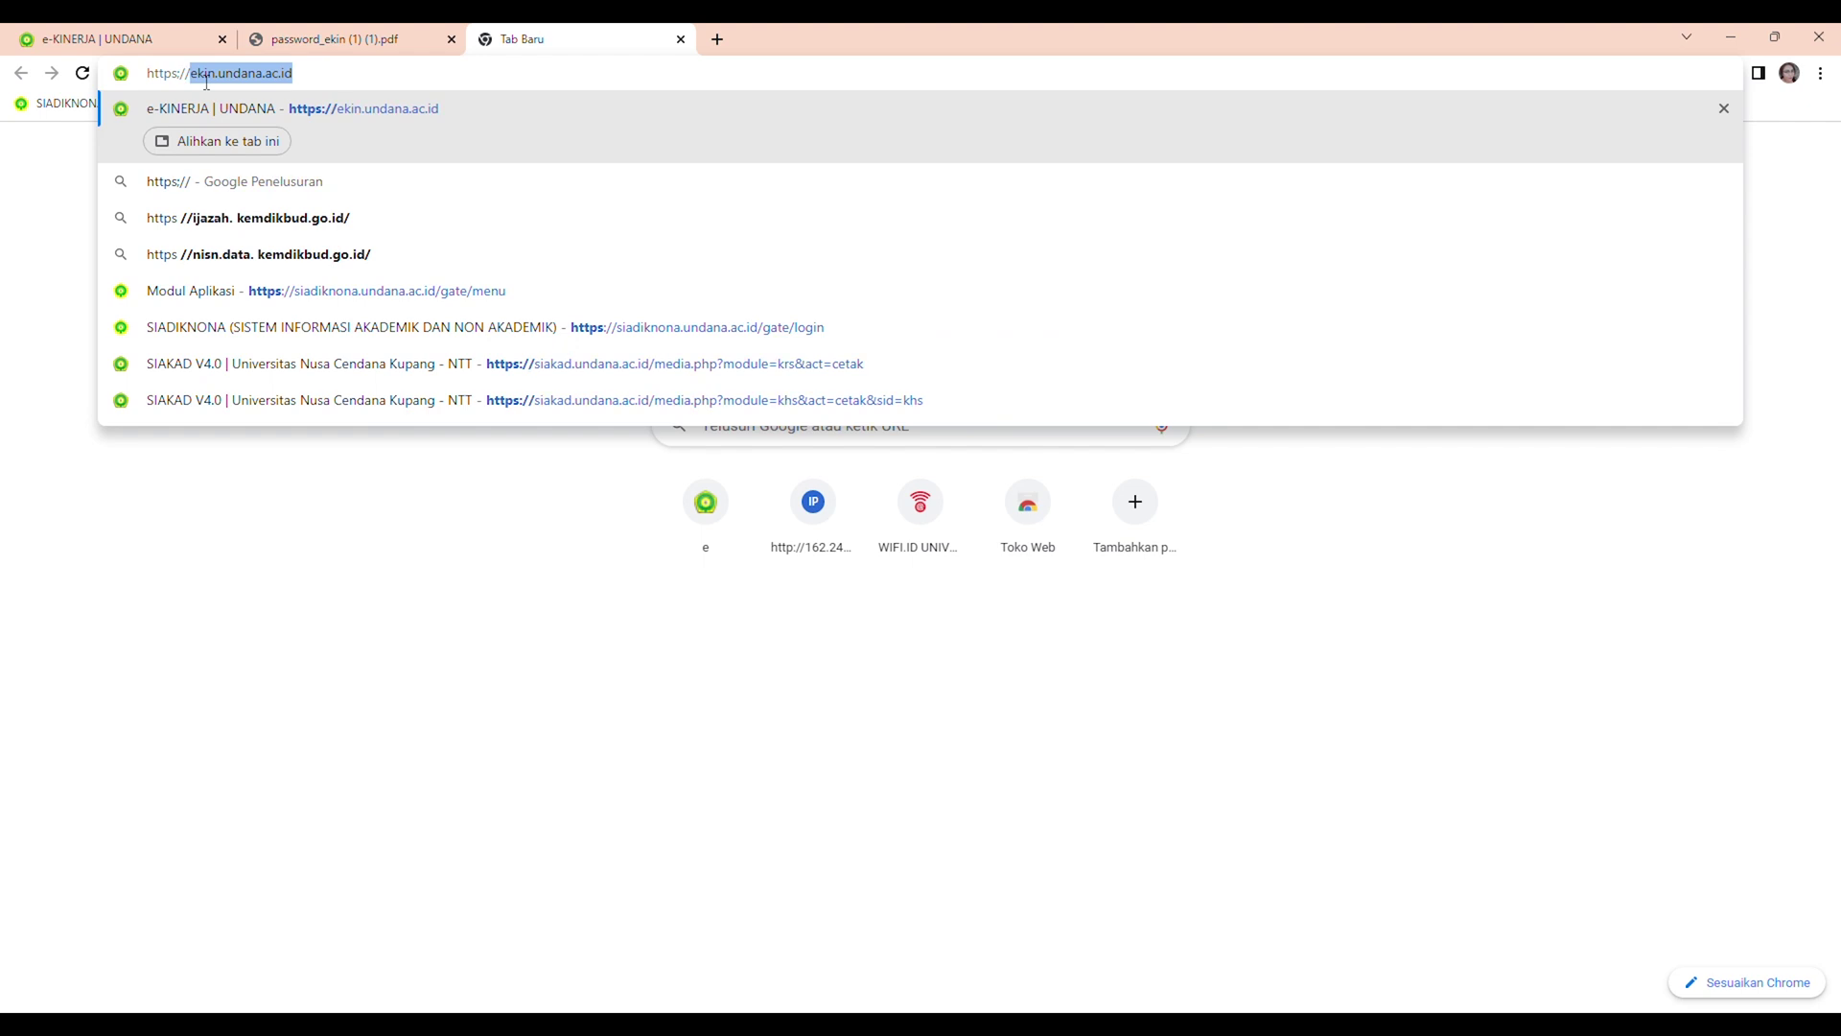
{"action": "type", "text": "ekin"}
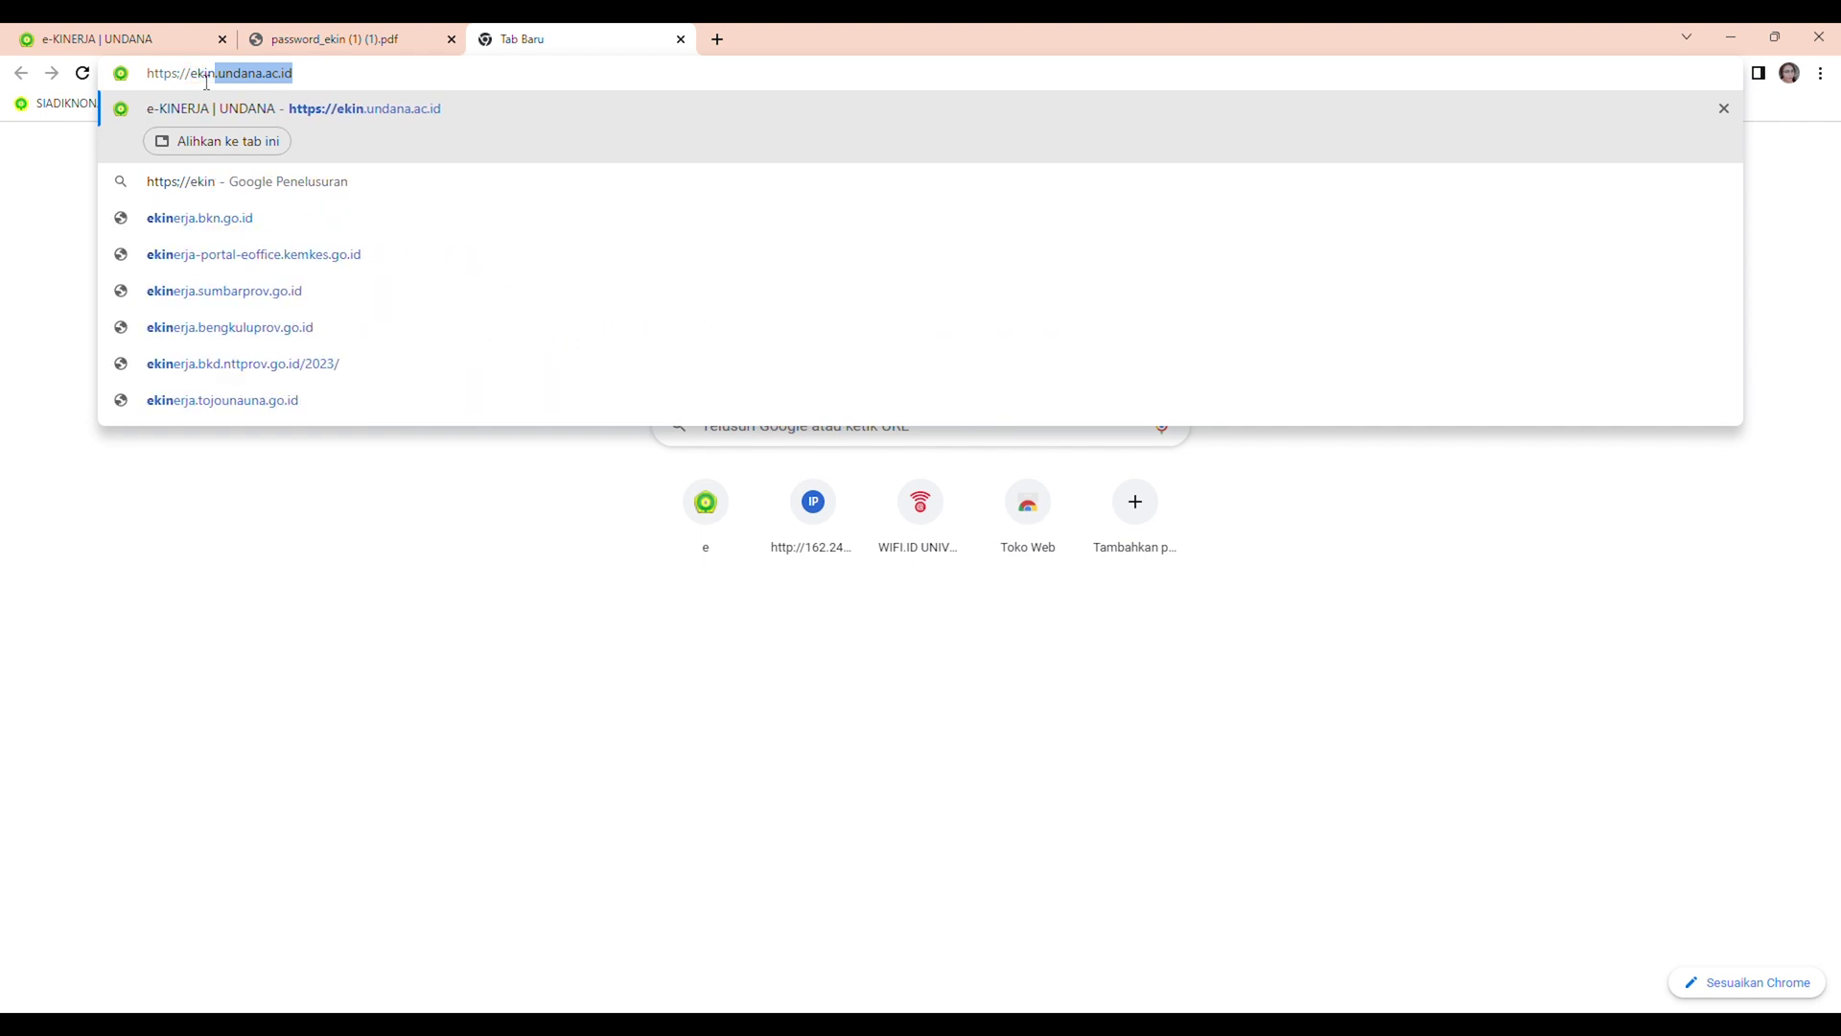
{"action": "type", "text": ".un"}
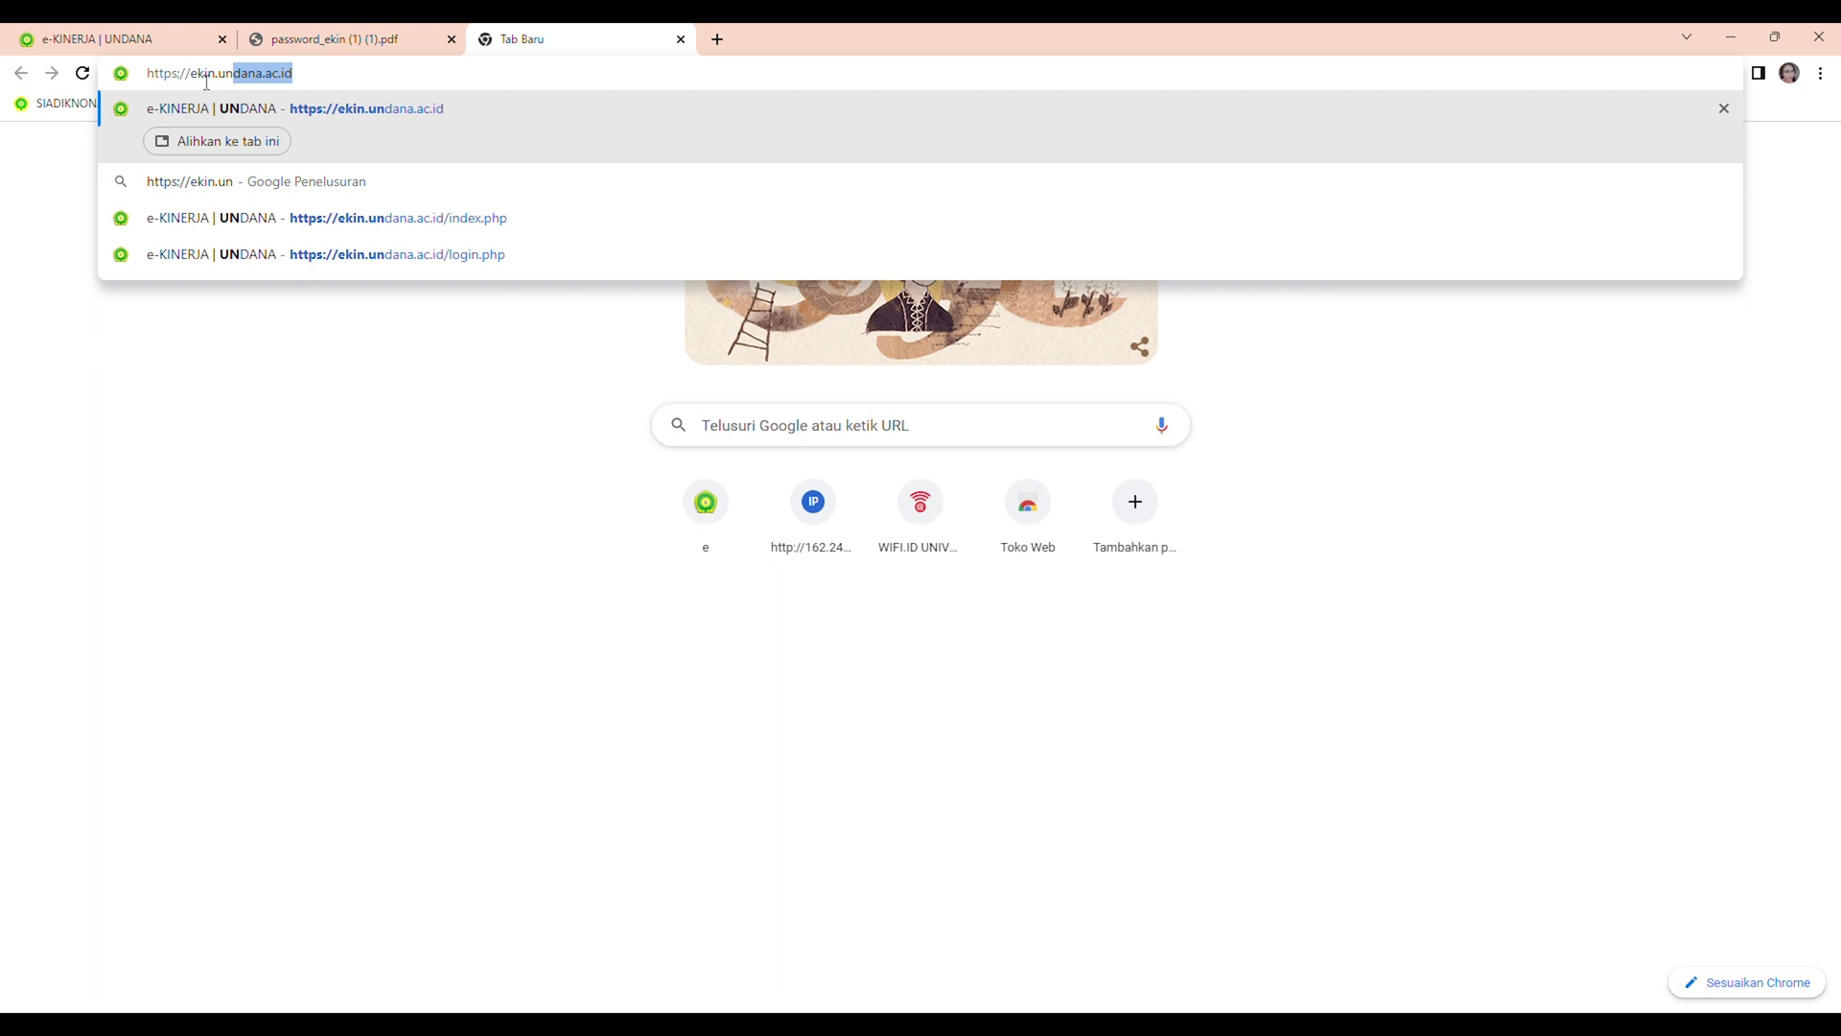
{"action": "key", "text": "Return"}
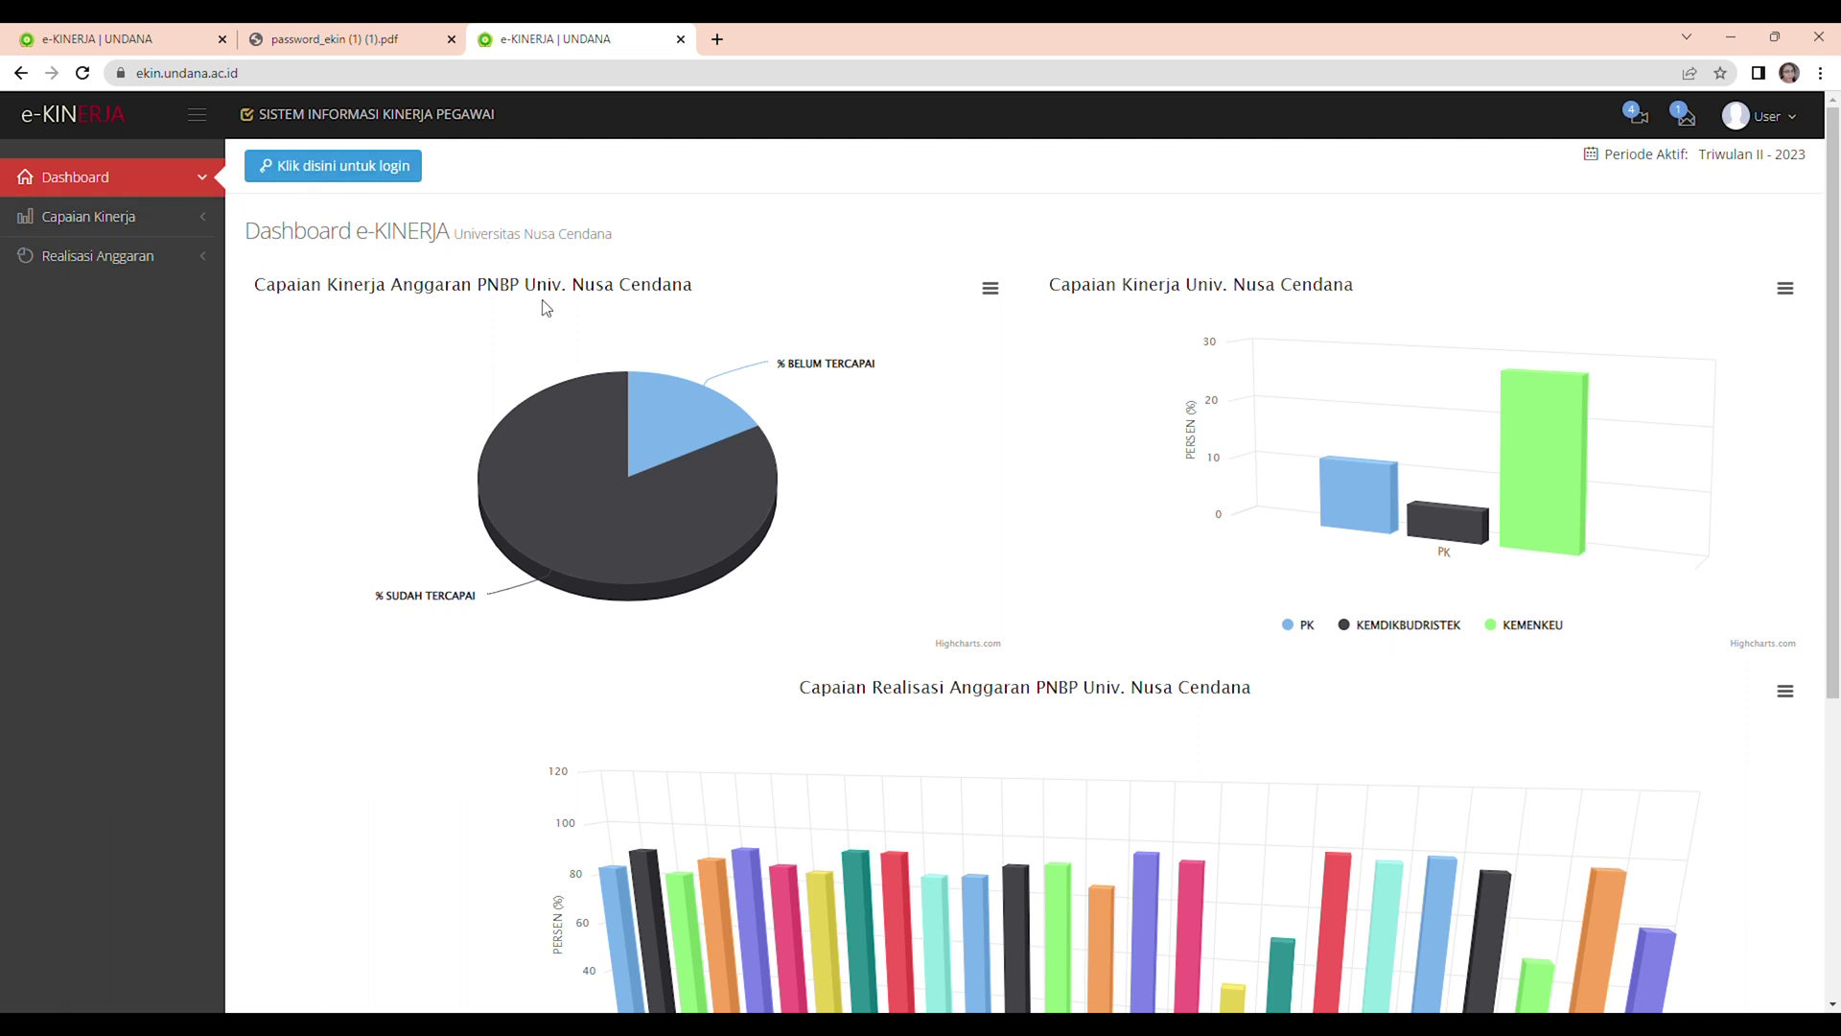
Look through the public dashboard charts on performance achievement and PNBP budget realisation per work unit.
{"action": "scroll", "coordinate": [986, 510], "scroll_direction": "down", "scroll_amount": 3}
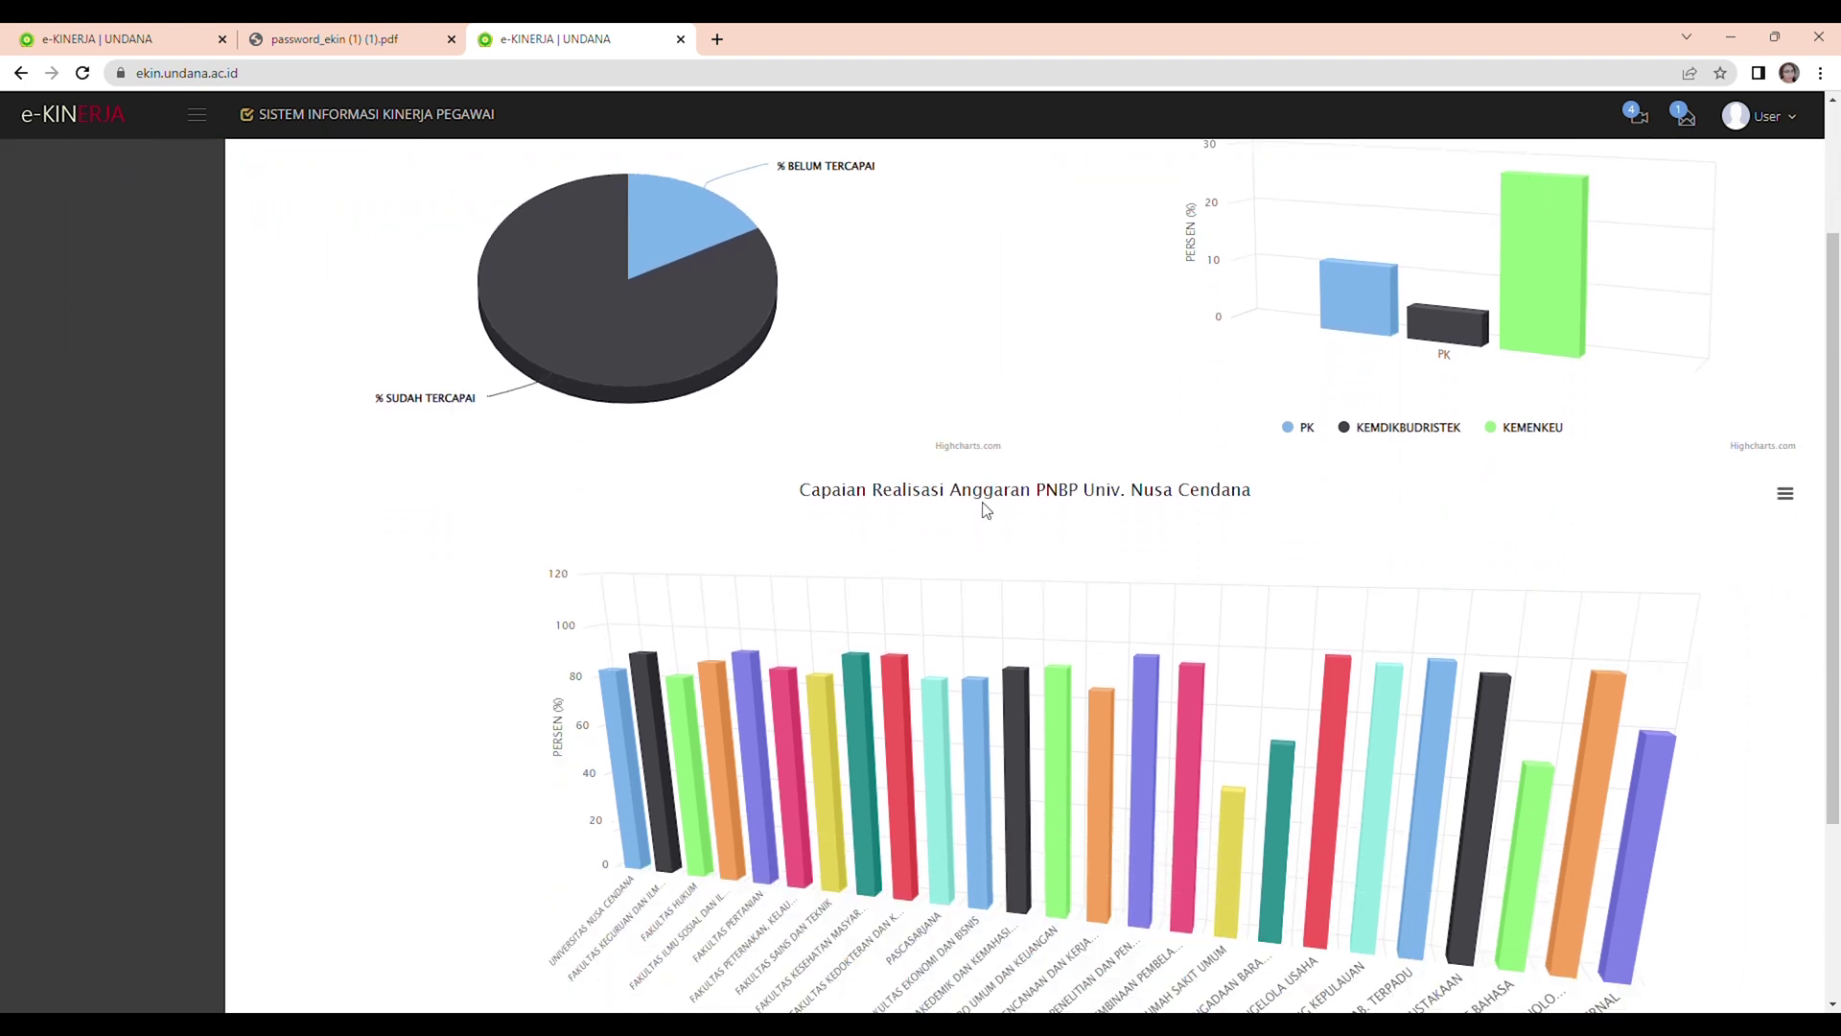
{"action": "scroll", "coordinate": [986, 511], "scroll_direction": "down", "scroll_amount": 2}
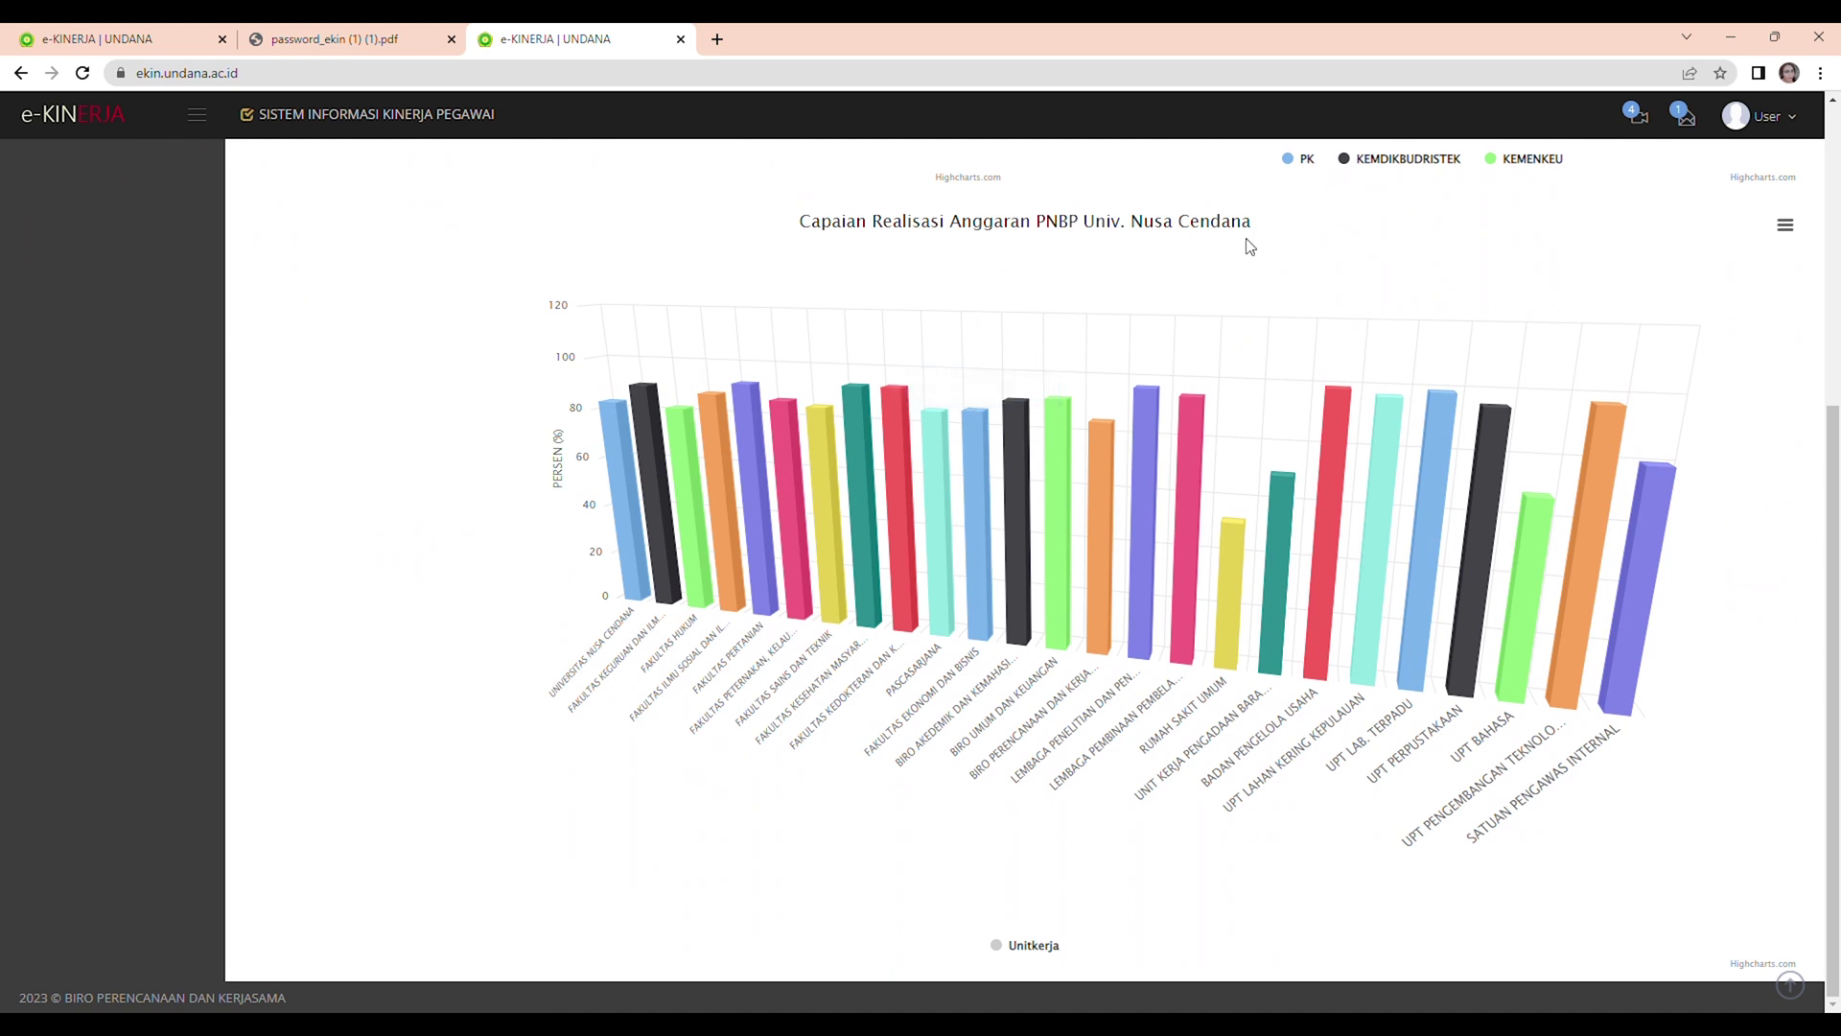
{"action": "mouse_move", "coordinate": [1141, 410]}
{"action": "scroll", "coordinate": [1141, 410], "scroll_direction": "up", "scroll_amount": 3}
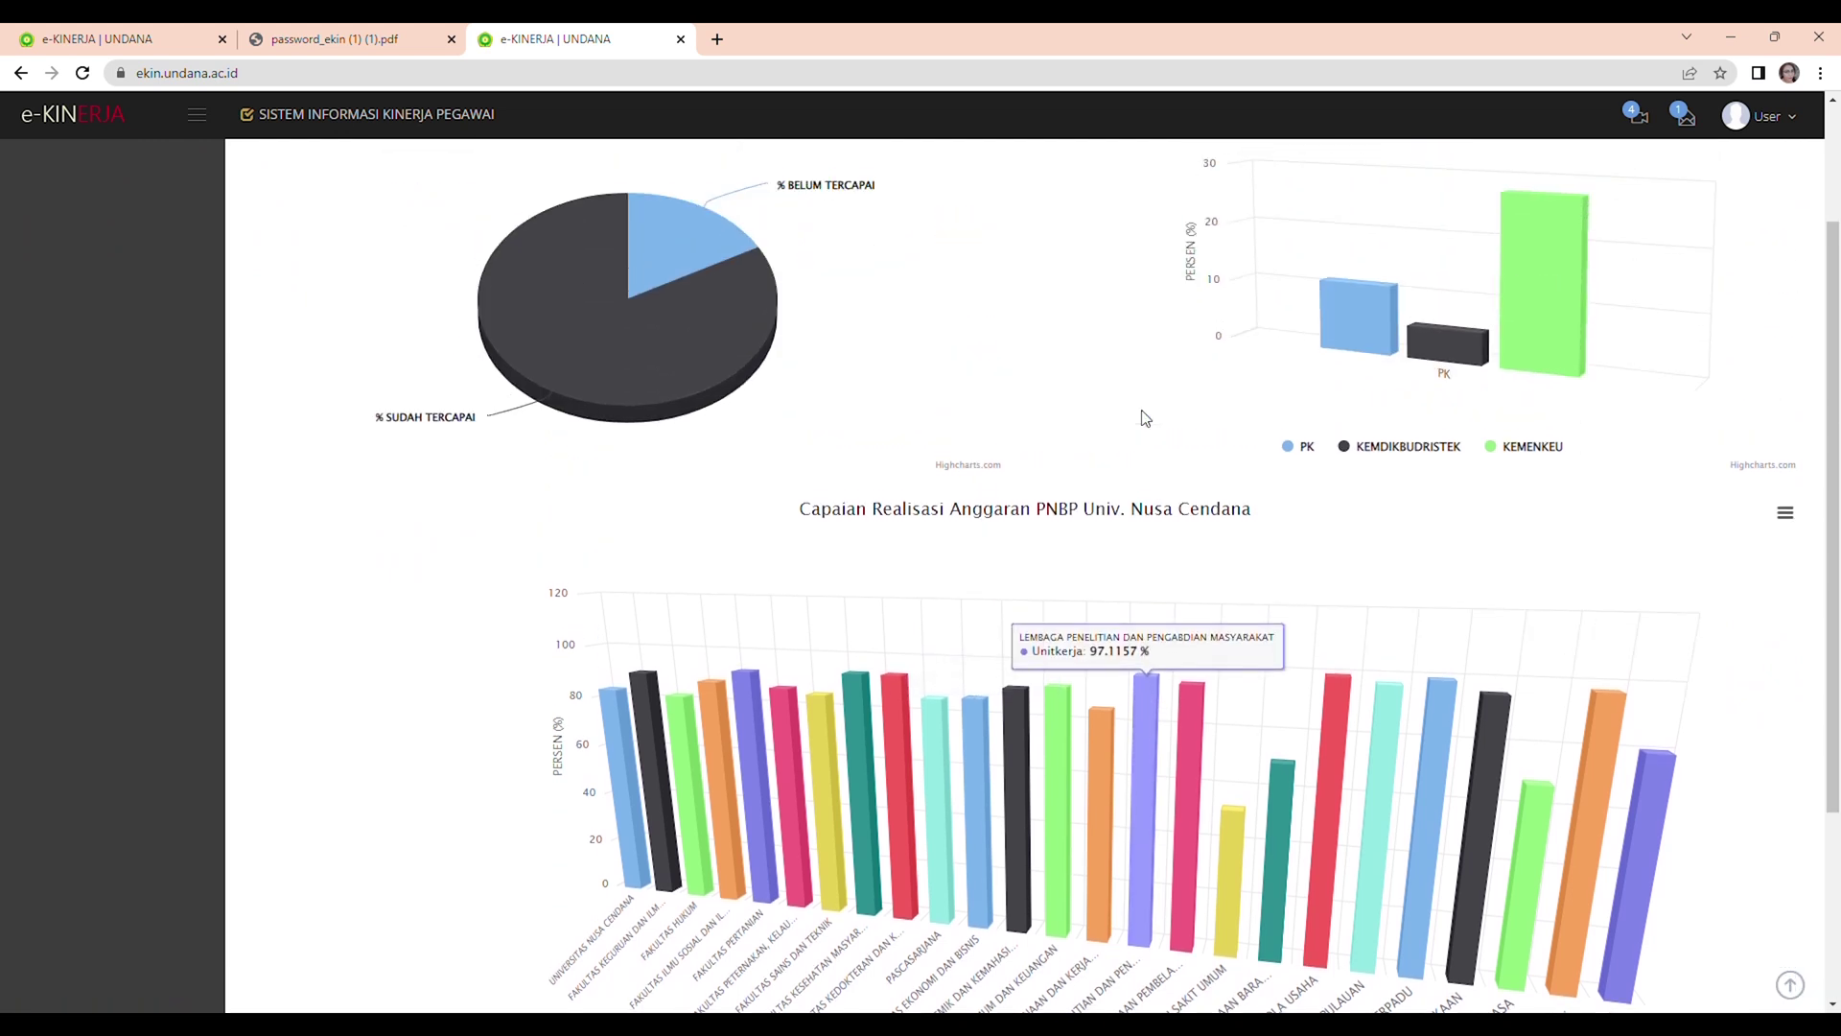
{"action": "scroll", "coordinate": [1144, 417], "scroll_direction": "up", "scroll_amount": 2}
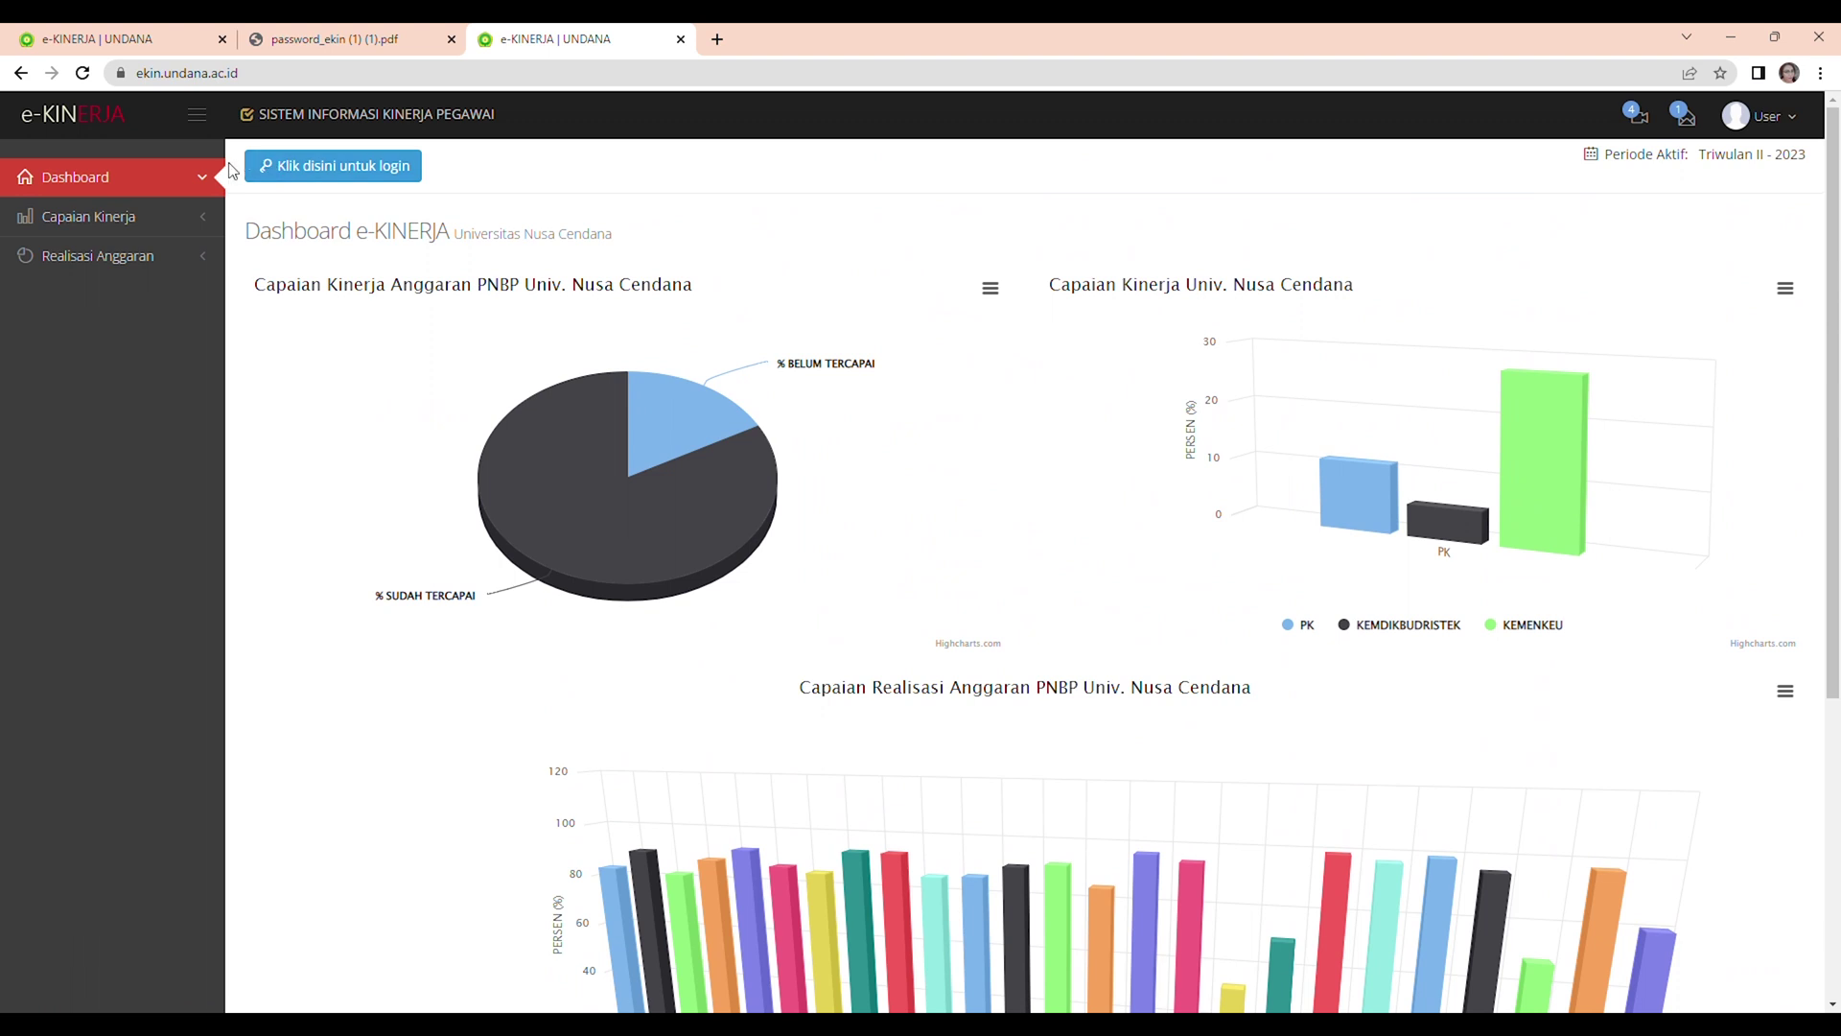
View the Capaian Kinerja statistics and the detailed Realisasi Anggaran breakdown for Universitas Nusa Cendana.
{"action": "left_click", "coordinate": [156, 217]}
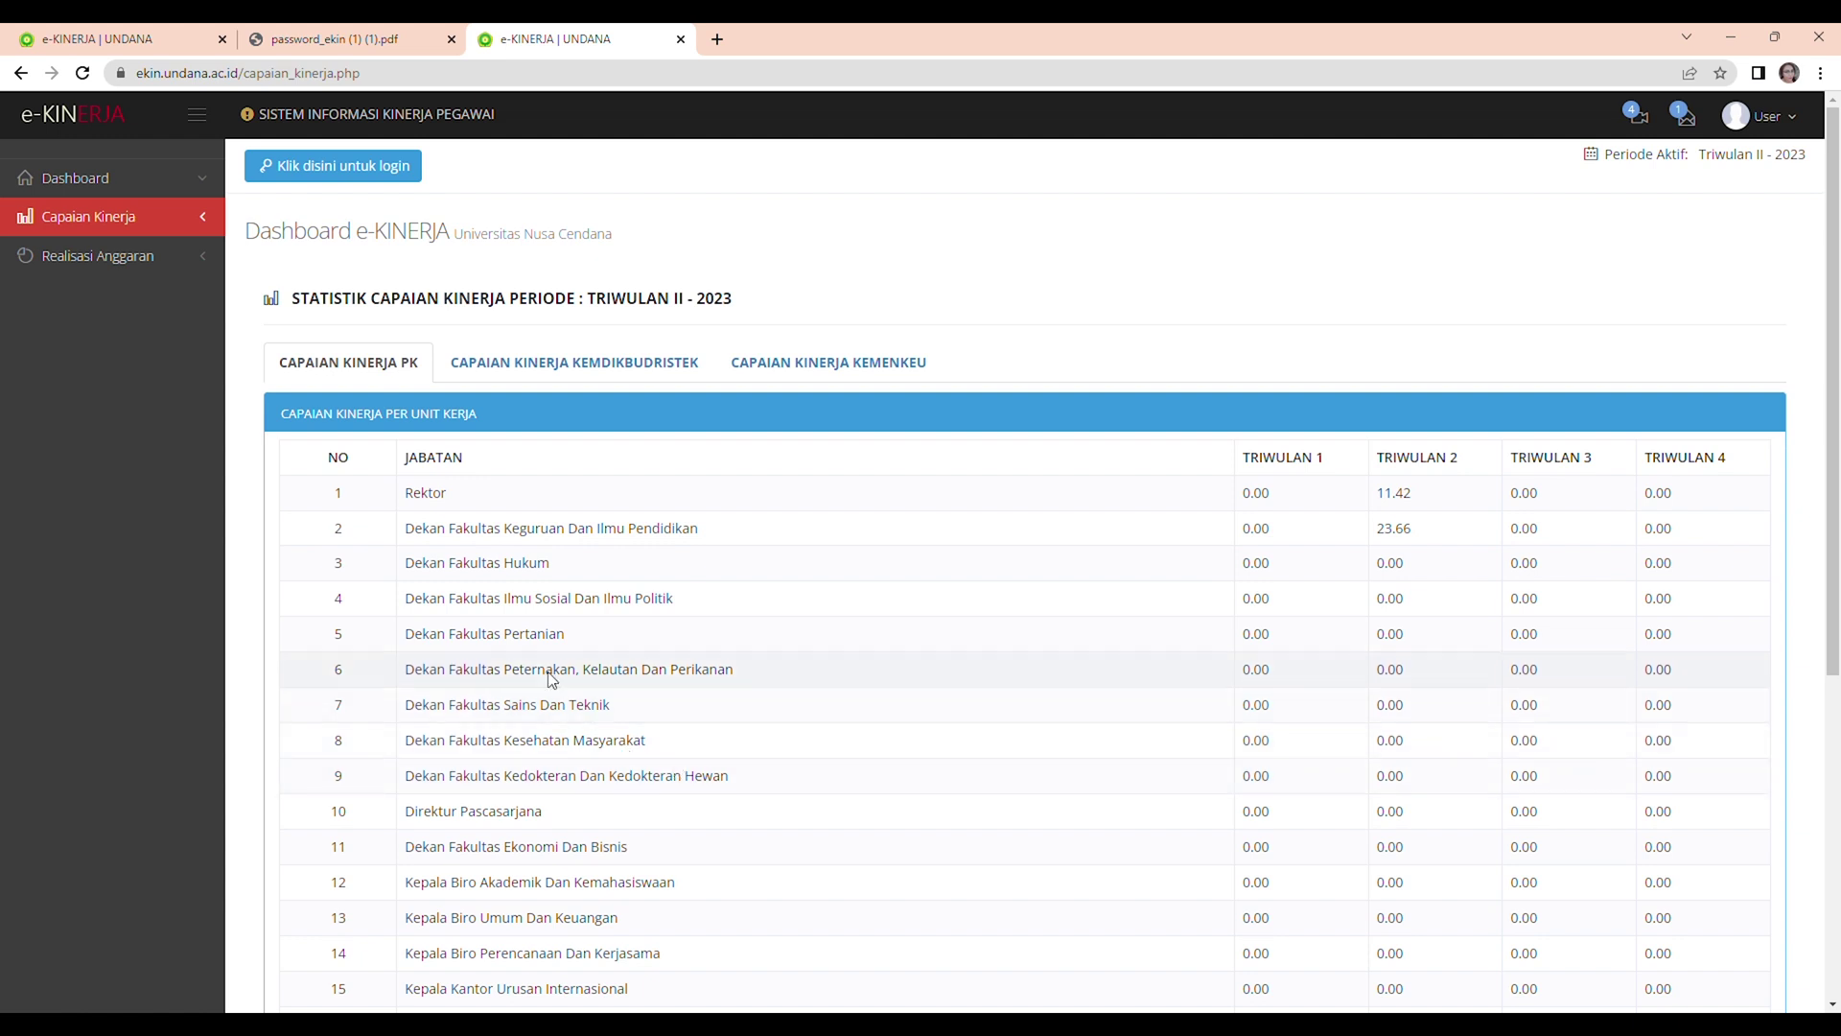
{"action": "left_click", "coordinate": [134, 257]}
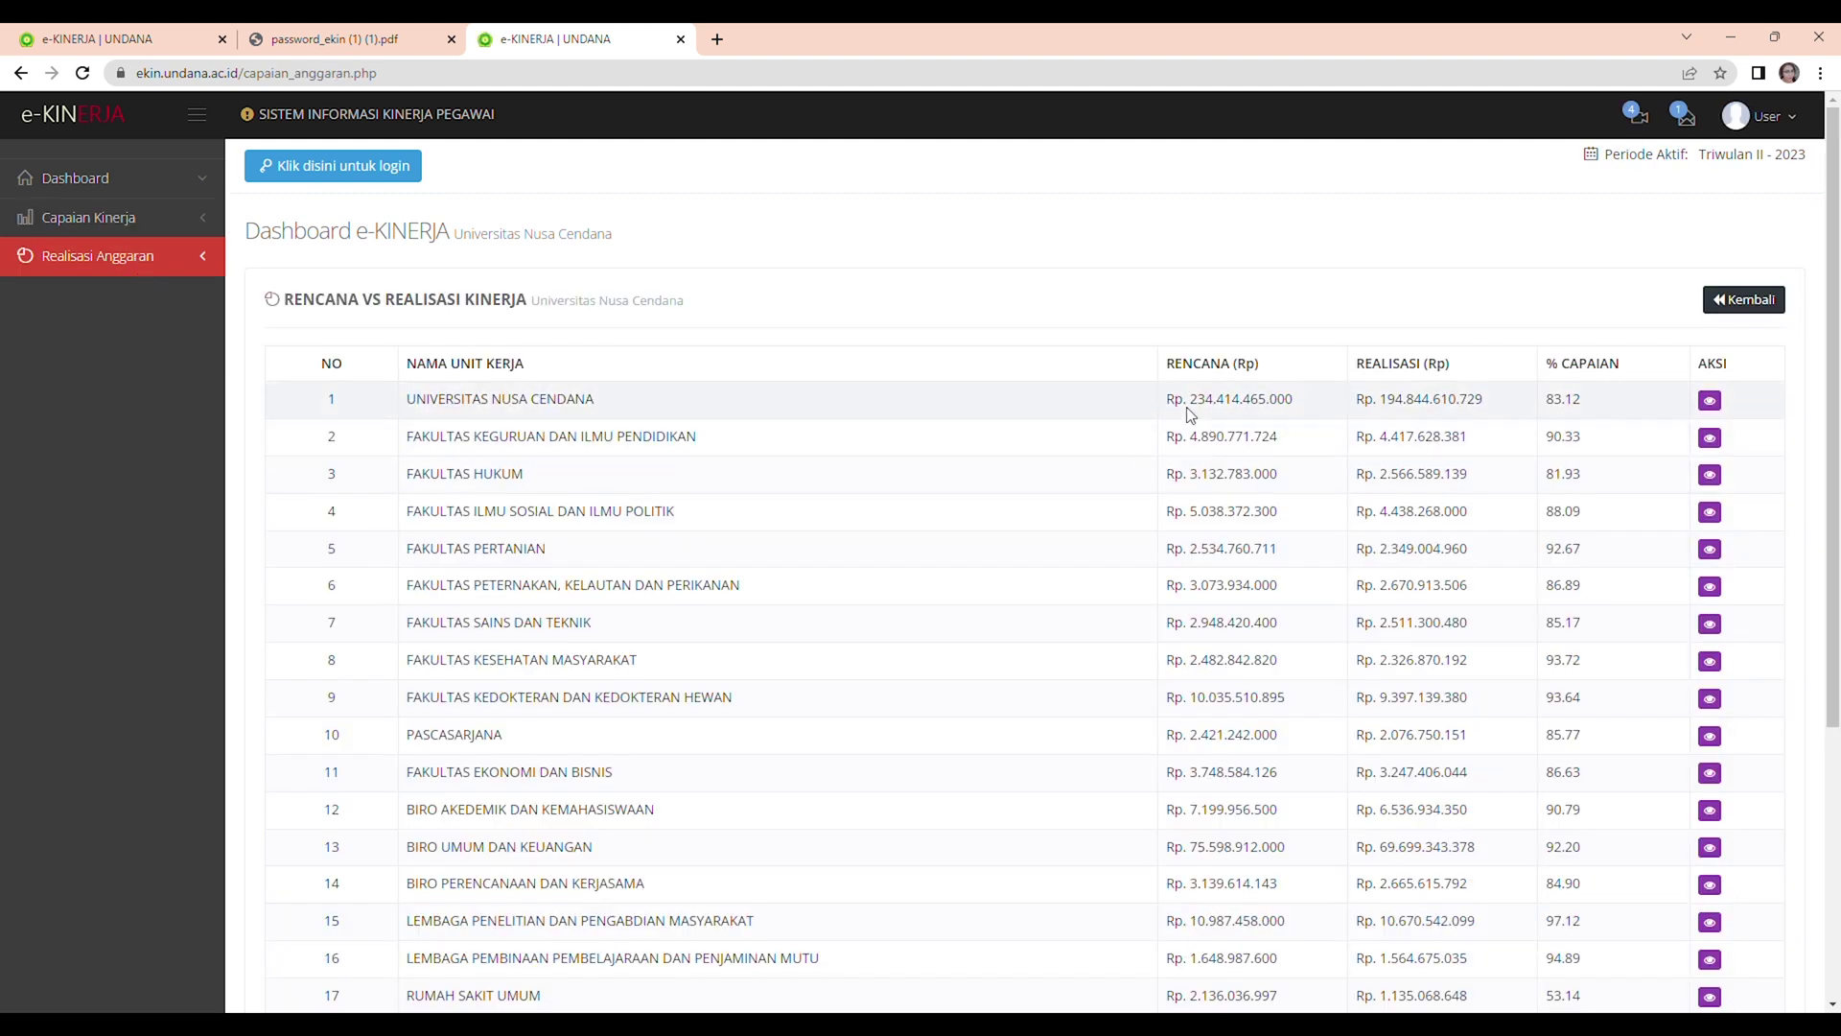
{"action": "left_click_drag", "start_coordinate": [1166, 369], "coordinate": [1652, 371]}
{"action": "scroll", "coordinate": [674, 421], "scroll_direction": "down", "scroll_amount": 1}
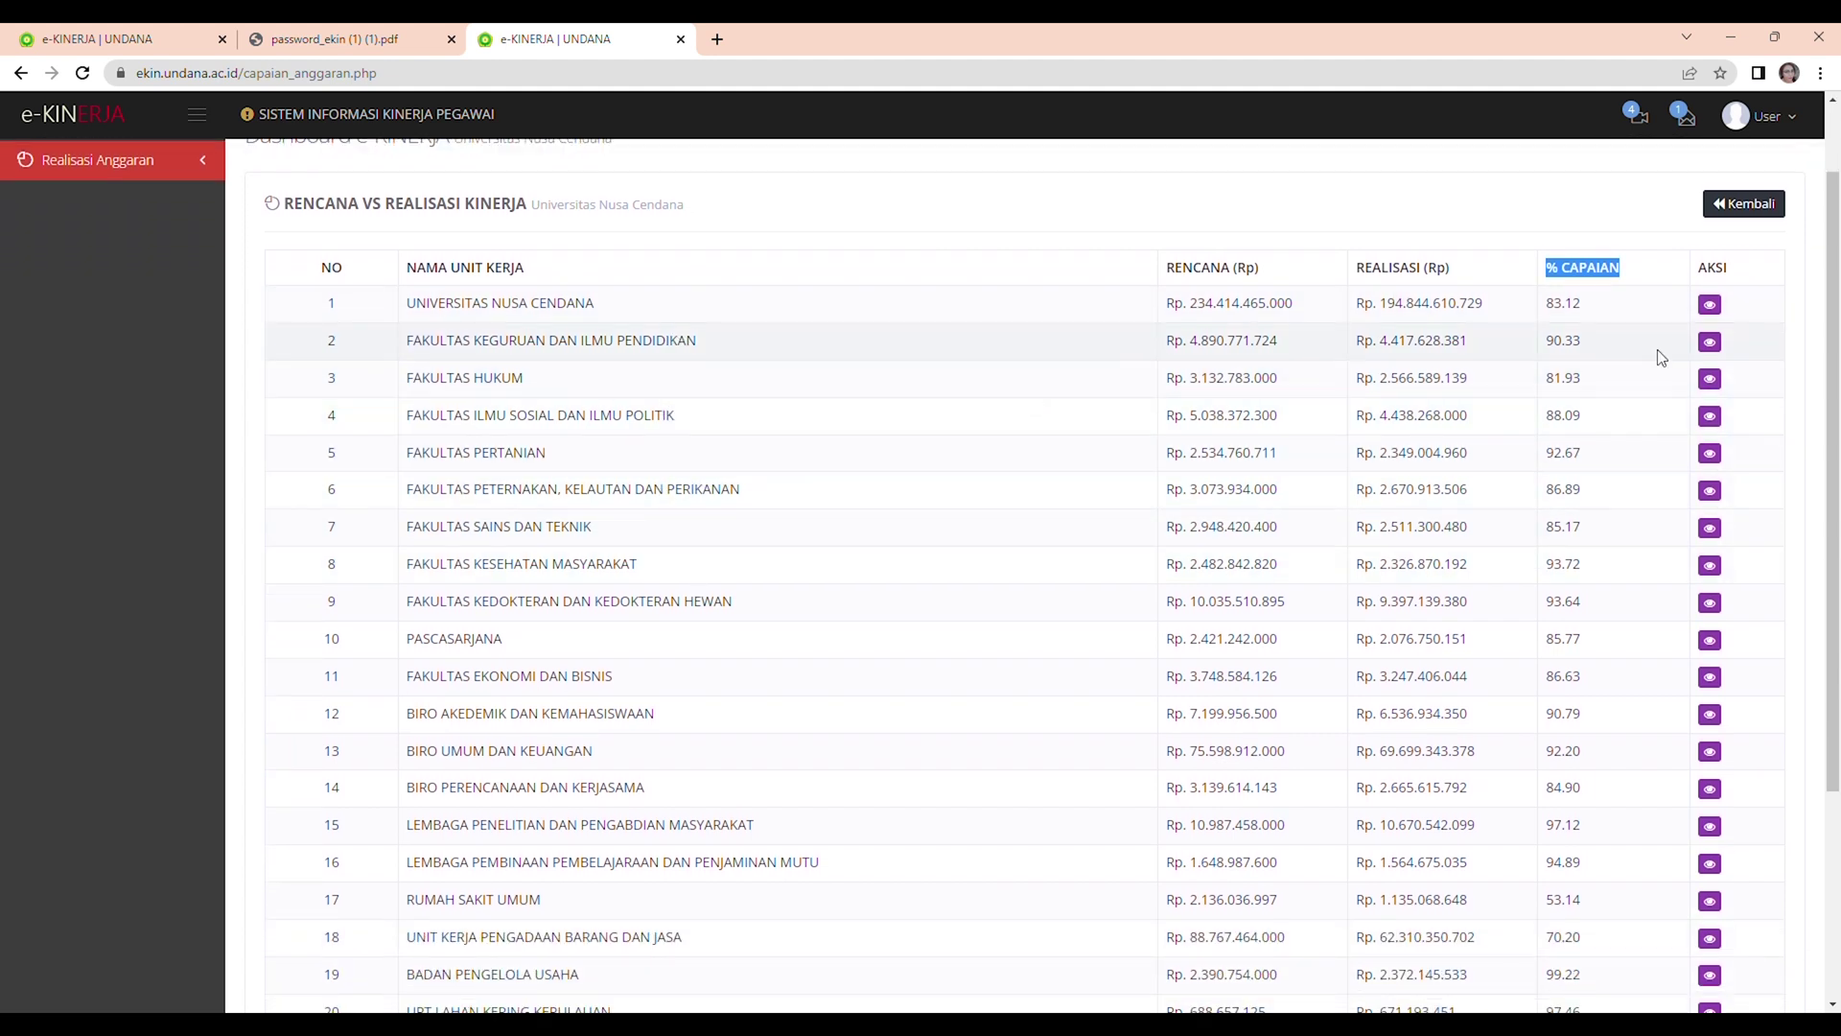
{"action": "left_click", "coordinate": [1712, 307]}
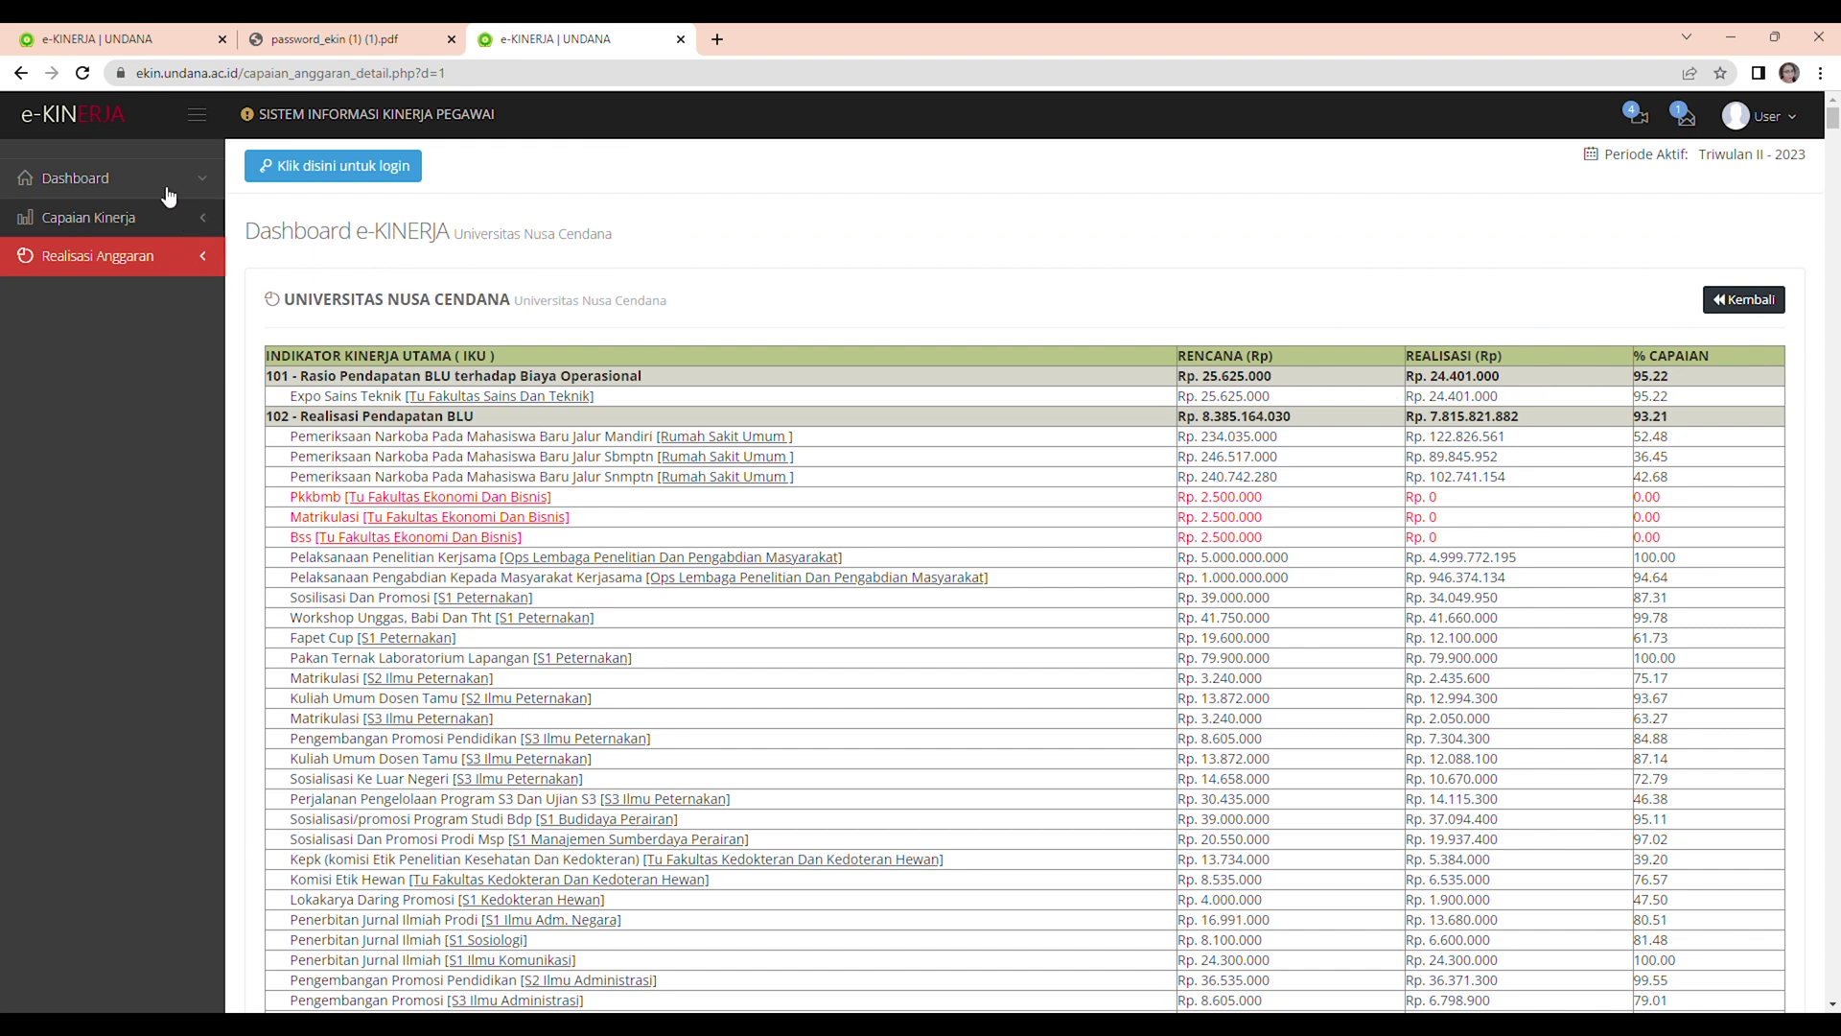
Return to the dashboard and log in as verifikator_universitas with the account password and the reCAPTCHA check.
{"action": "left_click", "coordinate": [119, 181]}
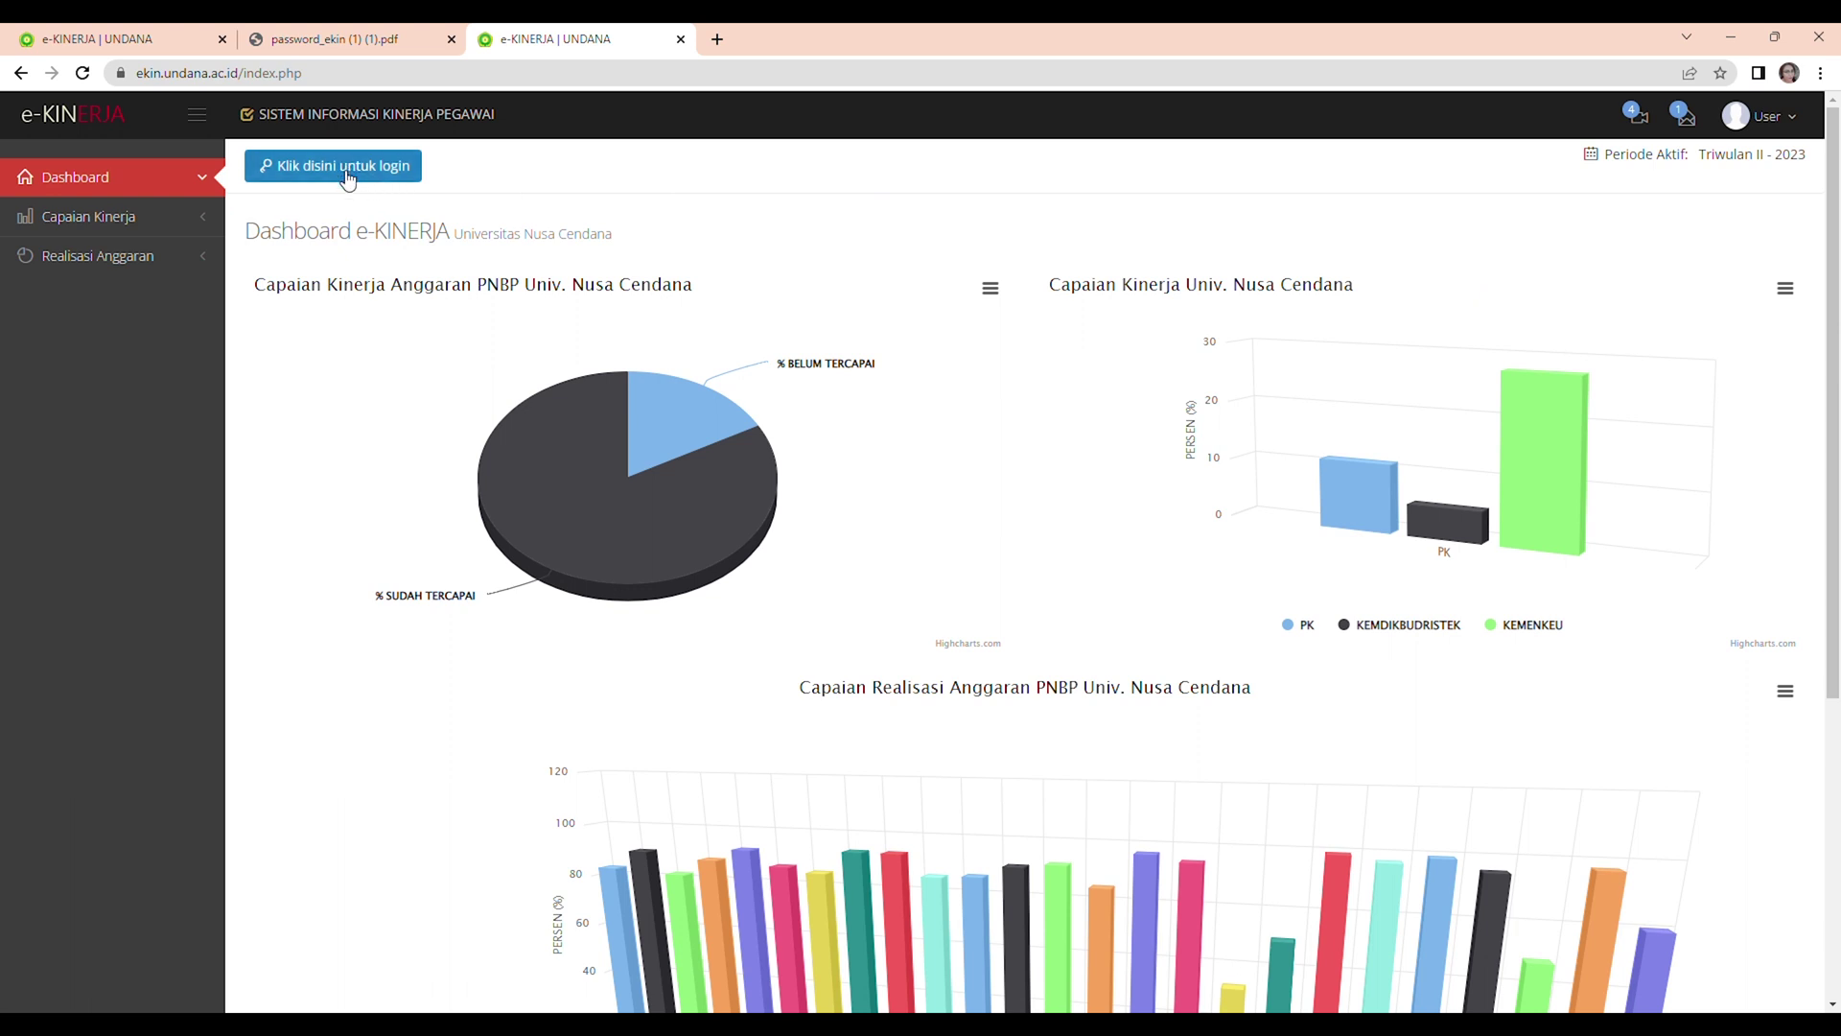
{"action": "left_click", "coordinate": [1795, 119]}
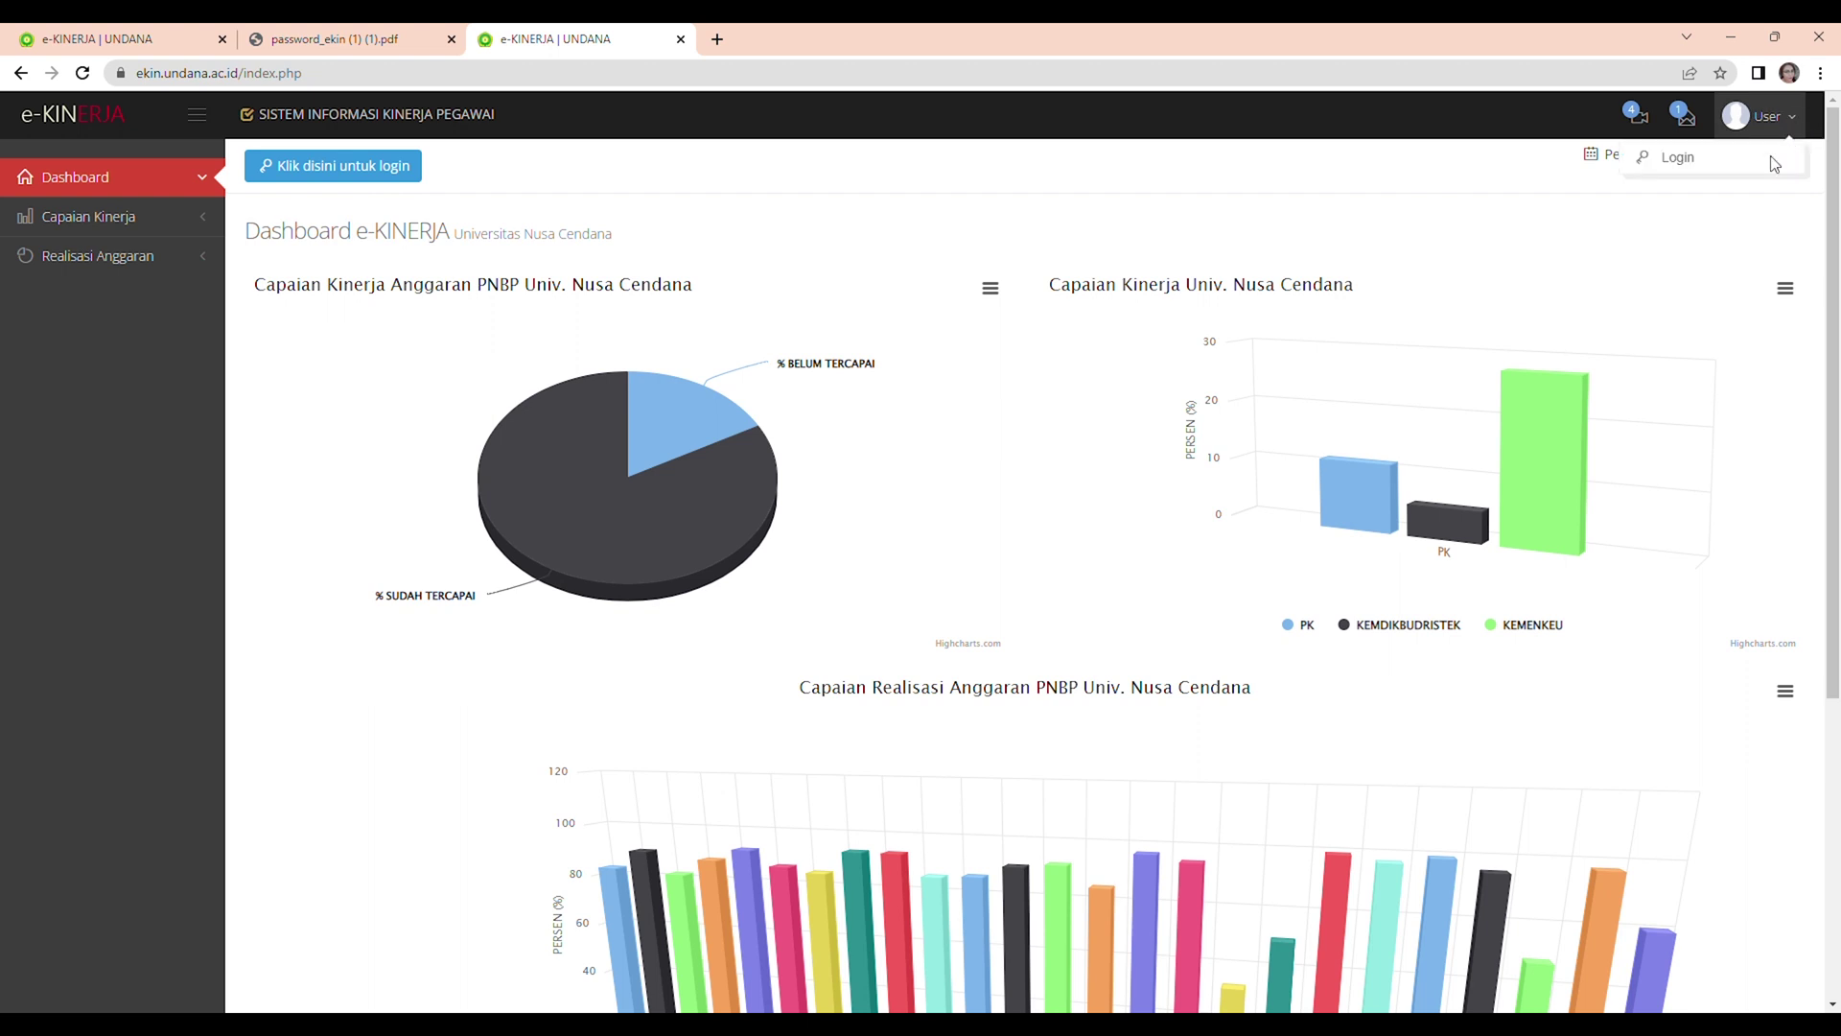
{"action": "left_click", "coordinate": [1689, 169]}
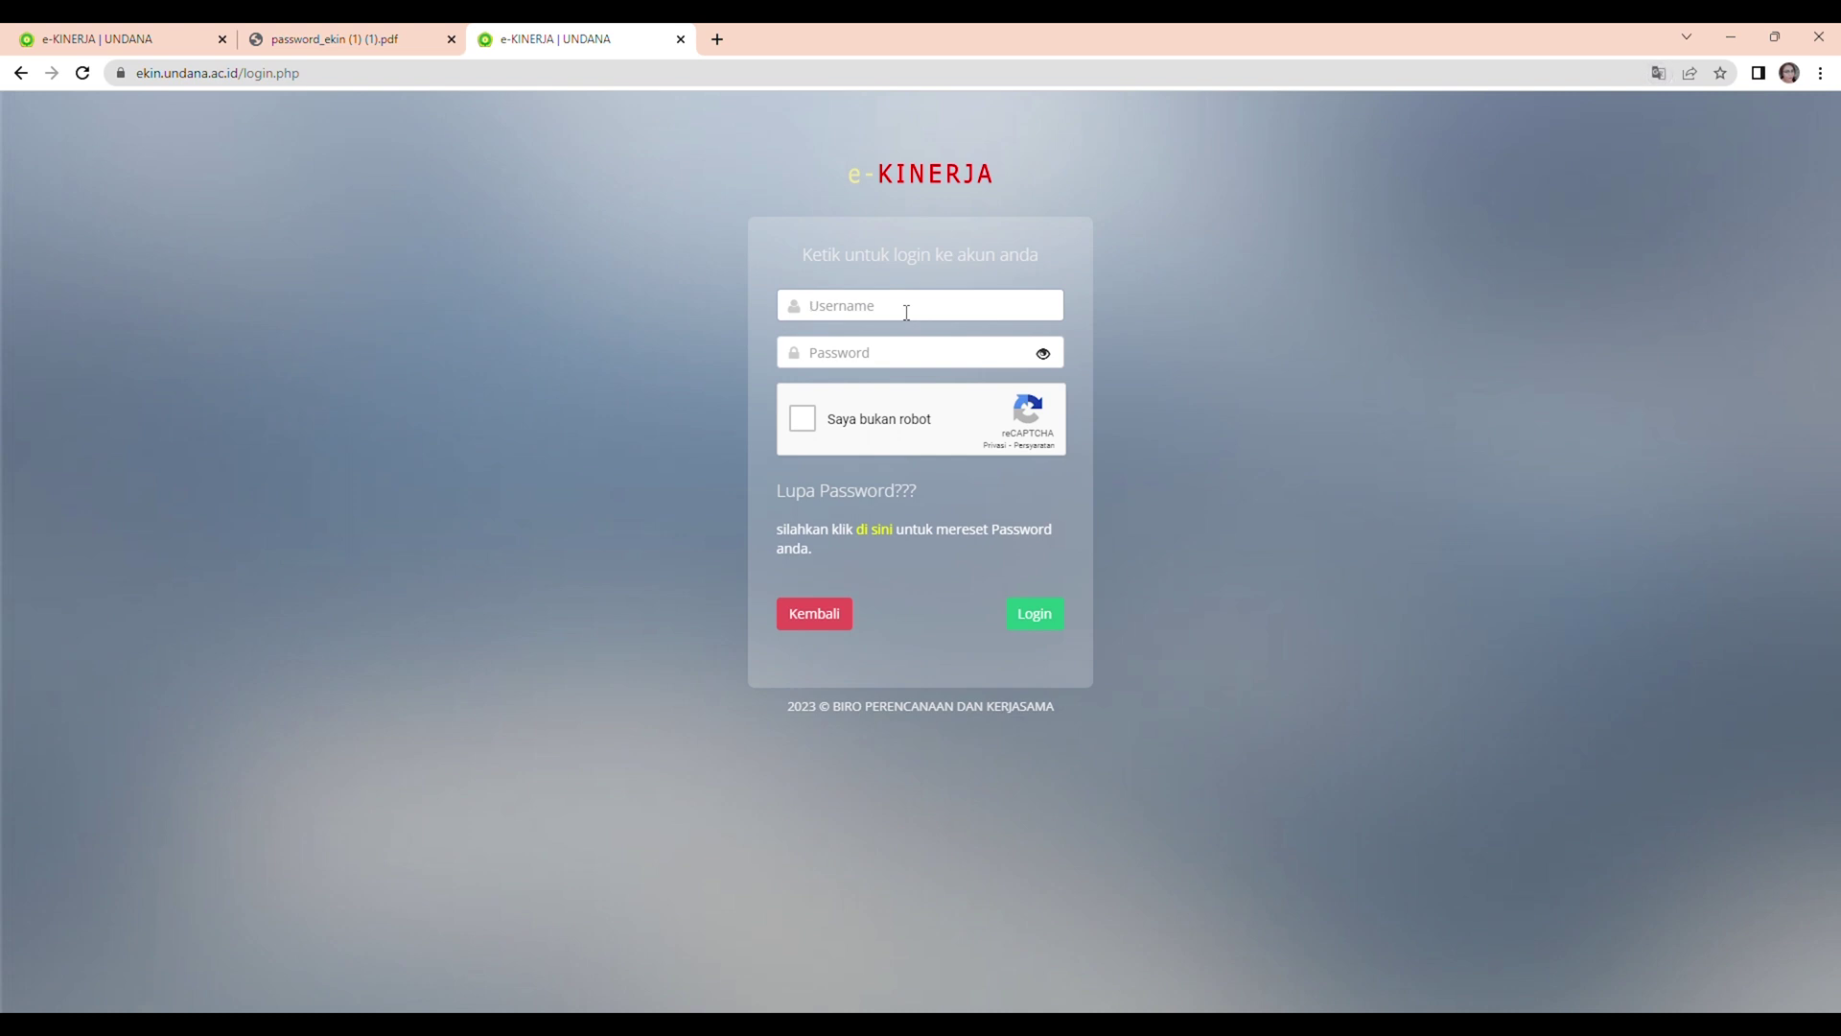
{"action": "type", "text": "verifikator_universitas"}
{"action": "type", "text": "•"}
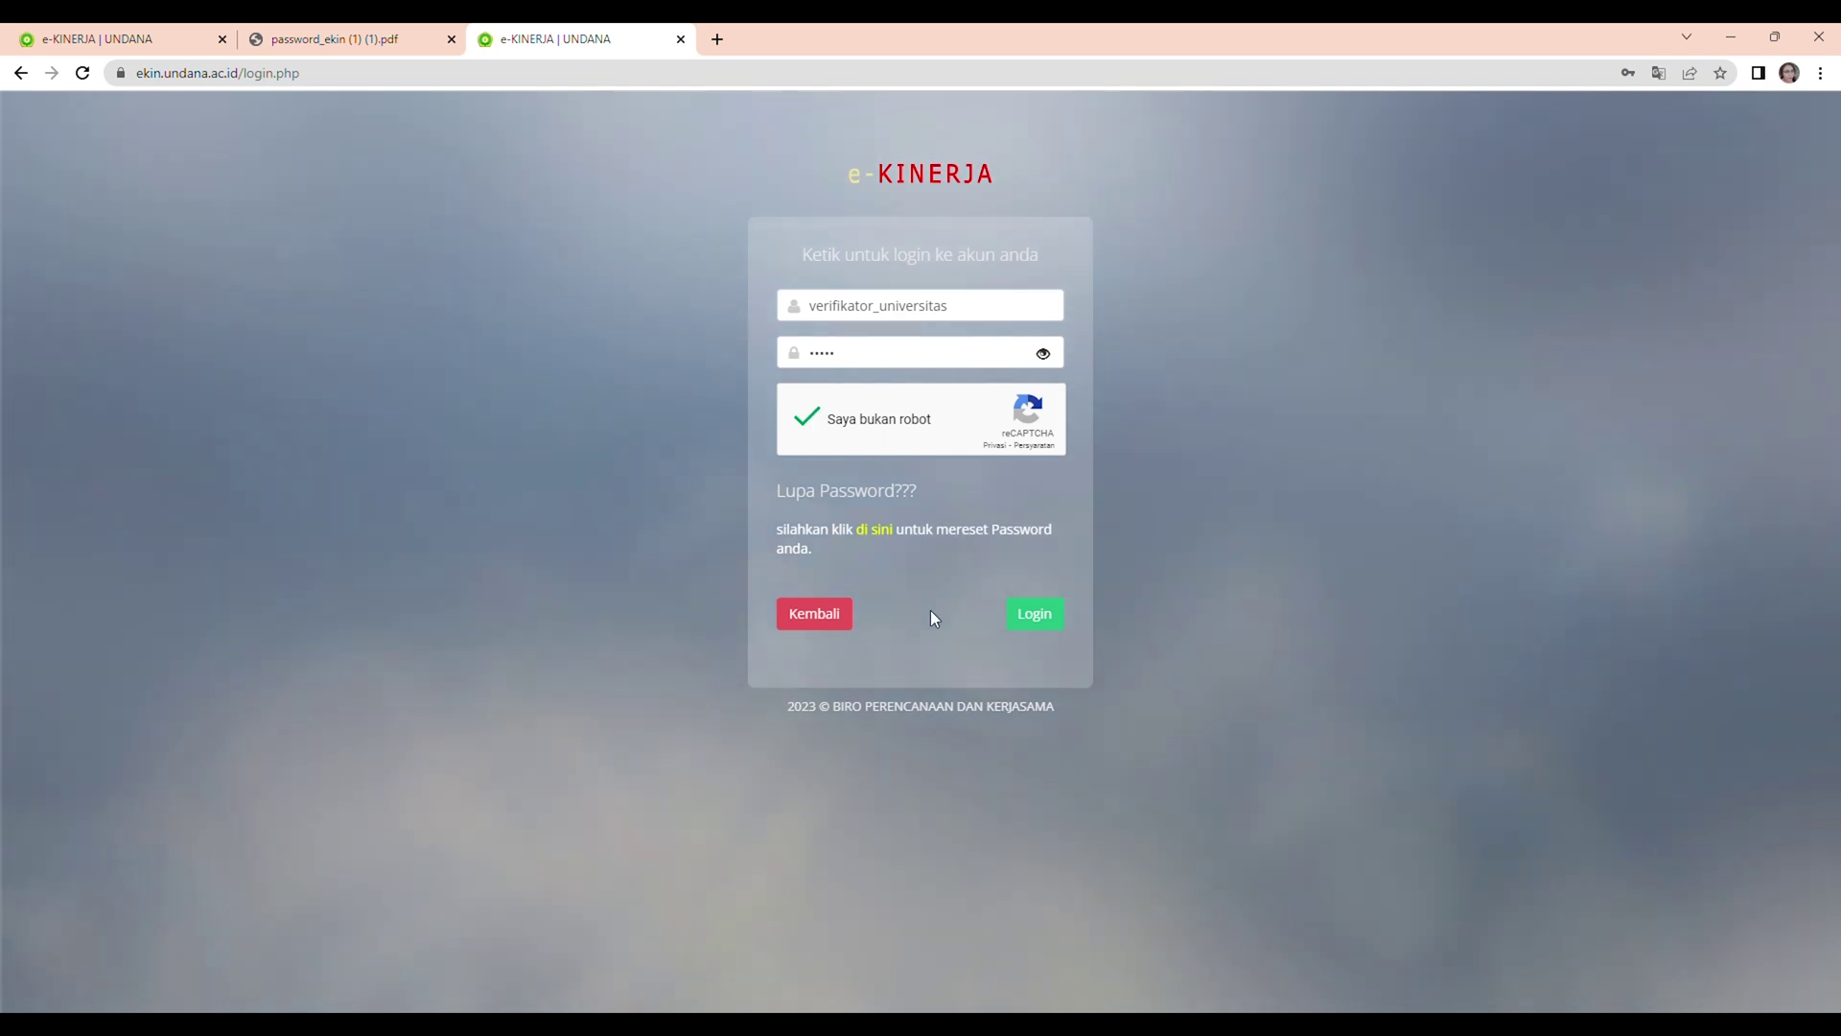
{"action": "left_click", "coordinate": [1036, 614]}
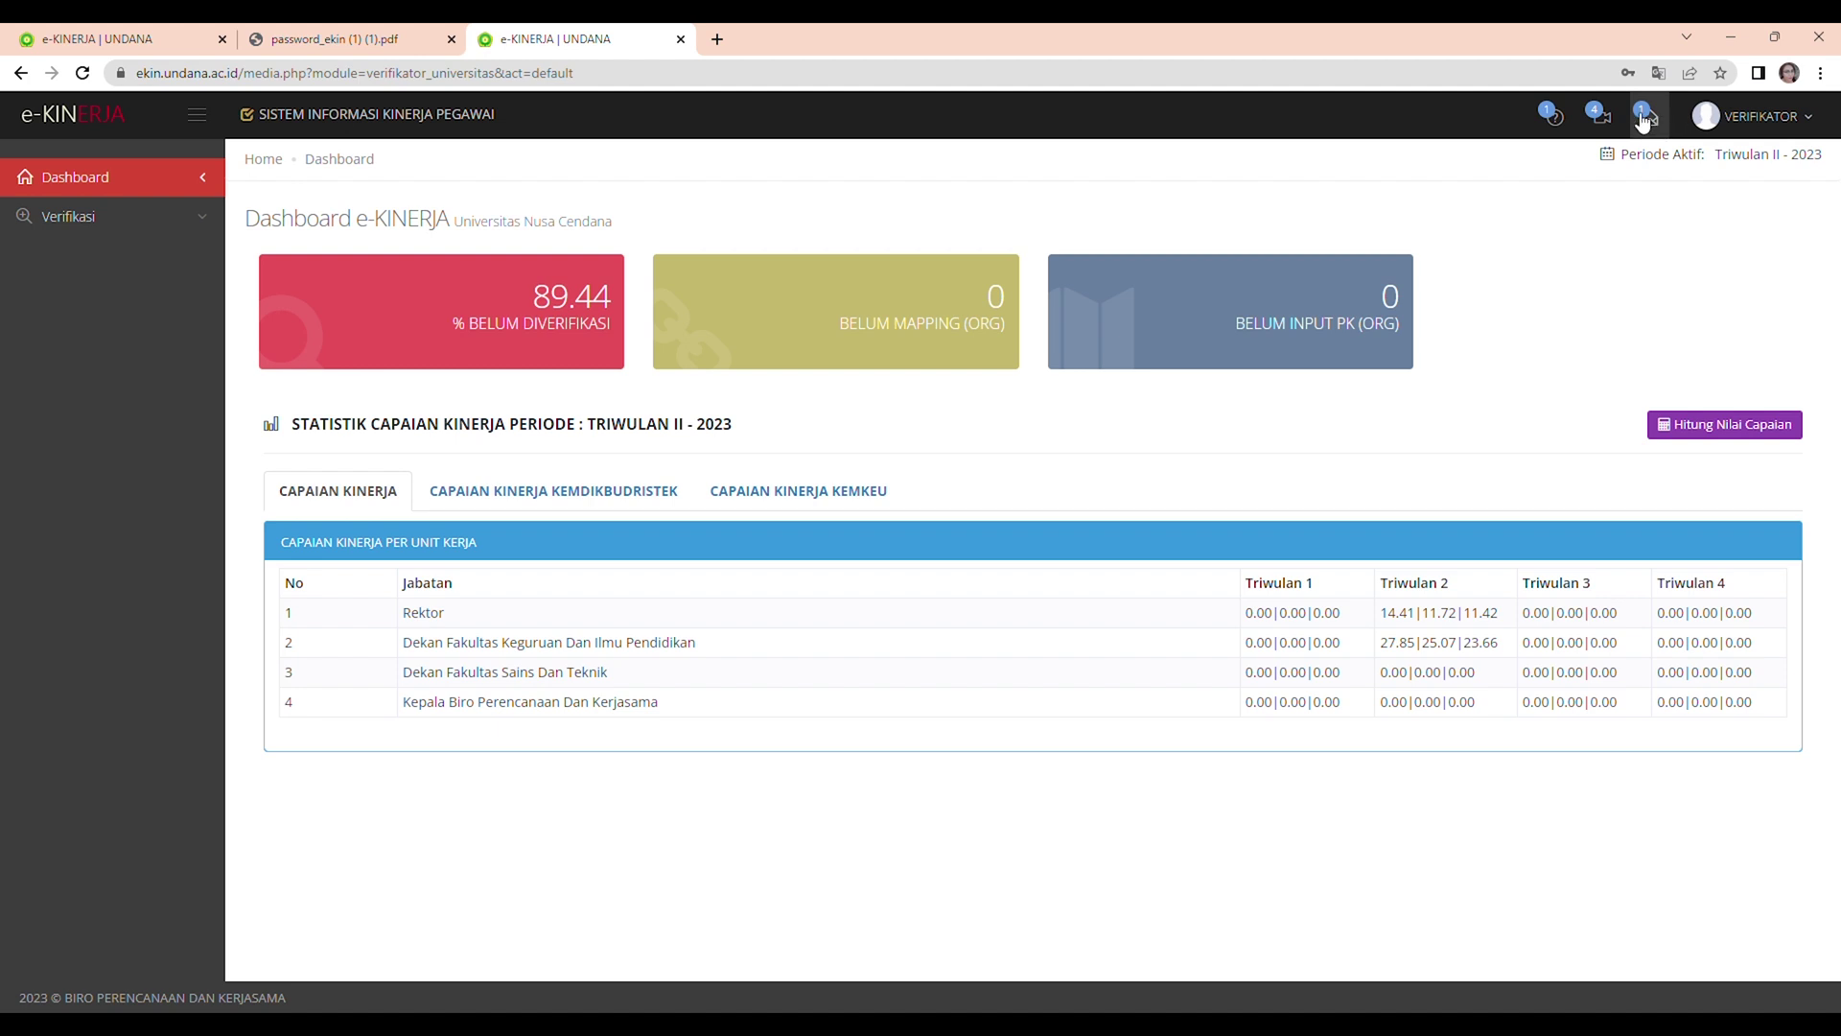
Consult the Freq. Asked Question knowledge base from the Manual Book and return to the verifier dashboard.
{"action": "left_click", "coordinate": [1560, 123]}
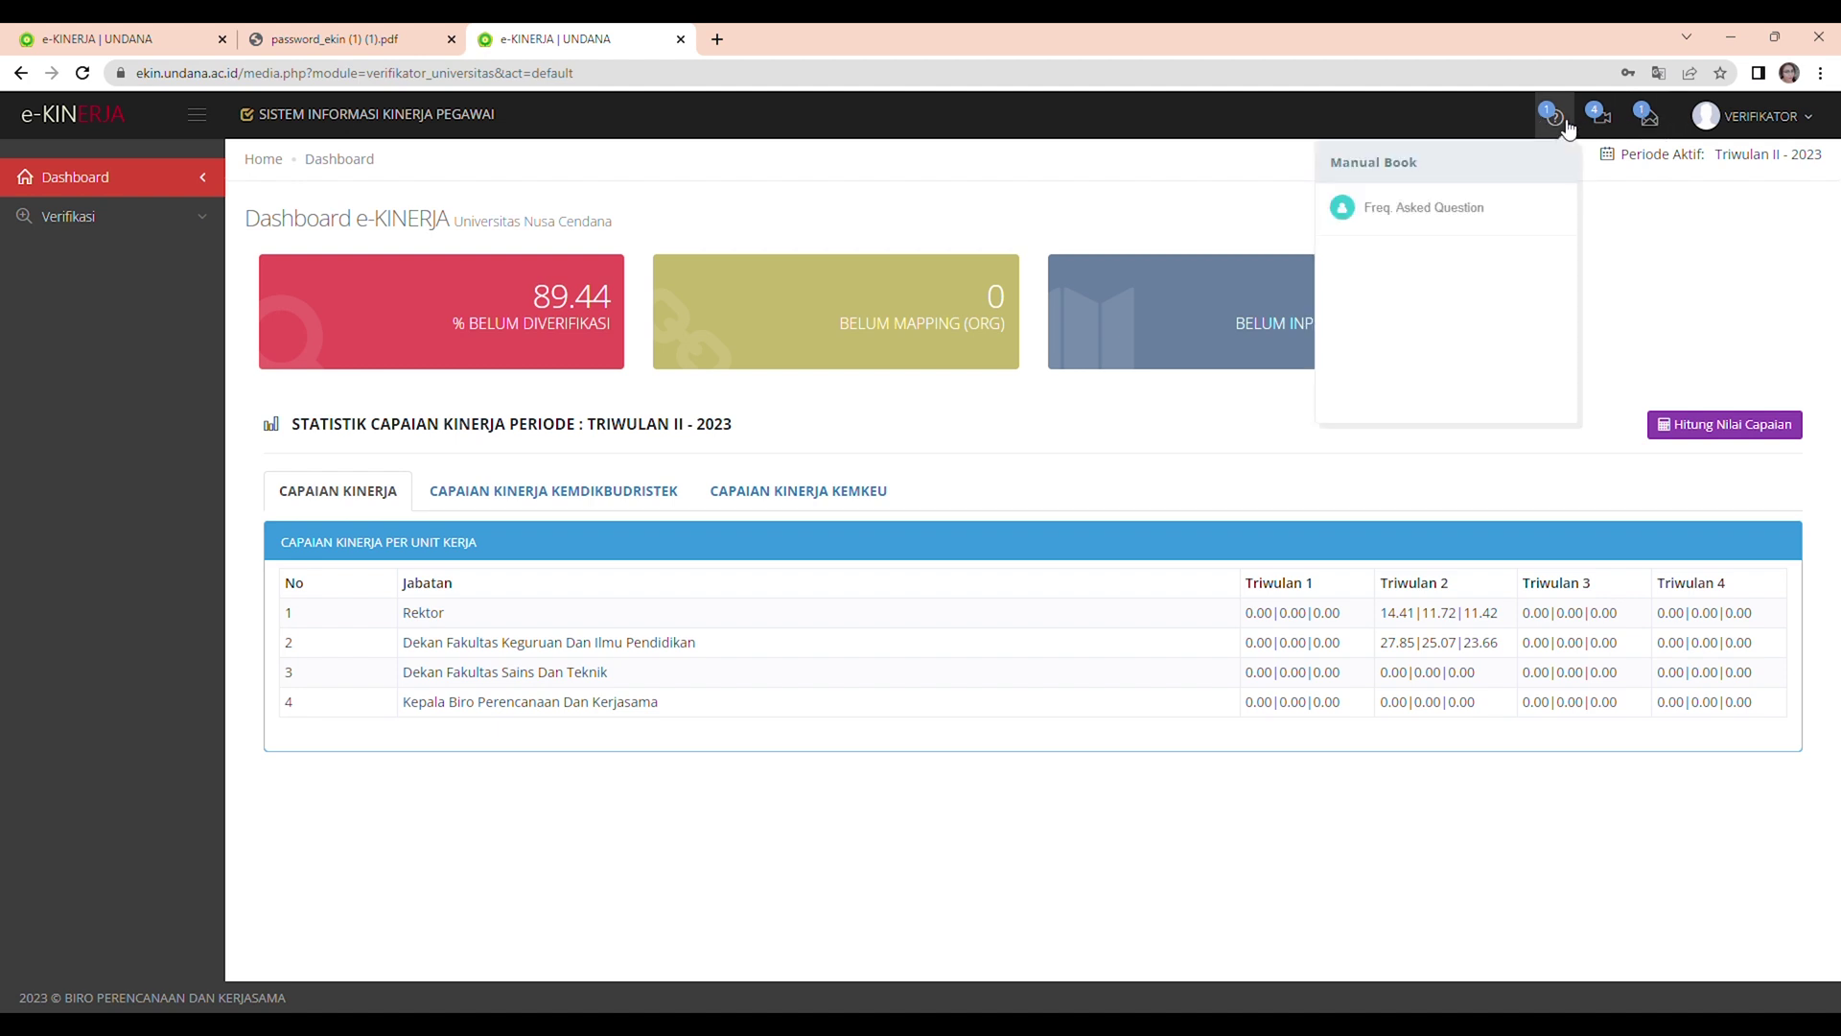
{"action": "left_click", "coordinate": [1470, 209]}
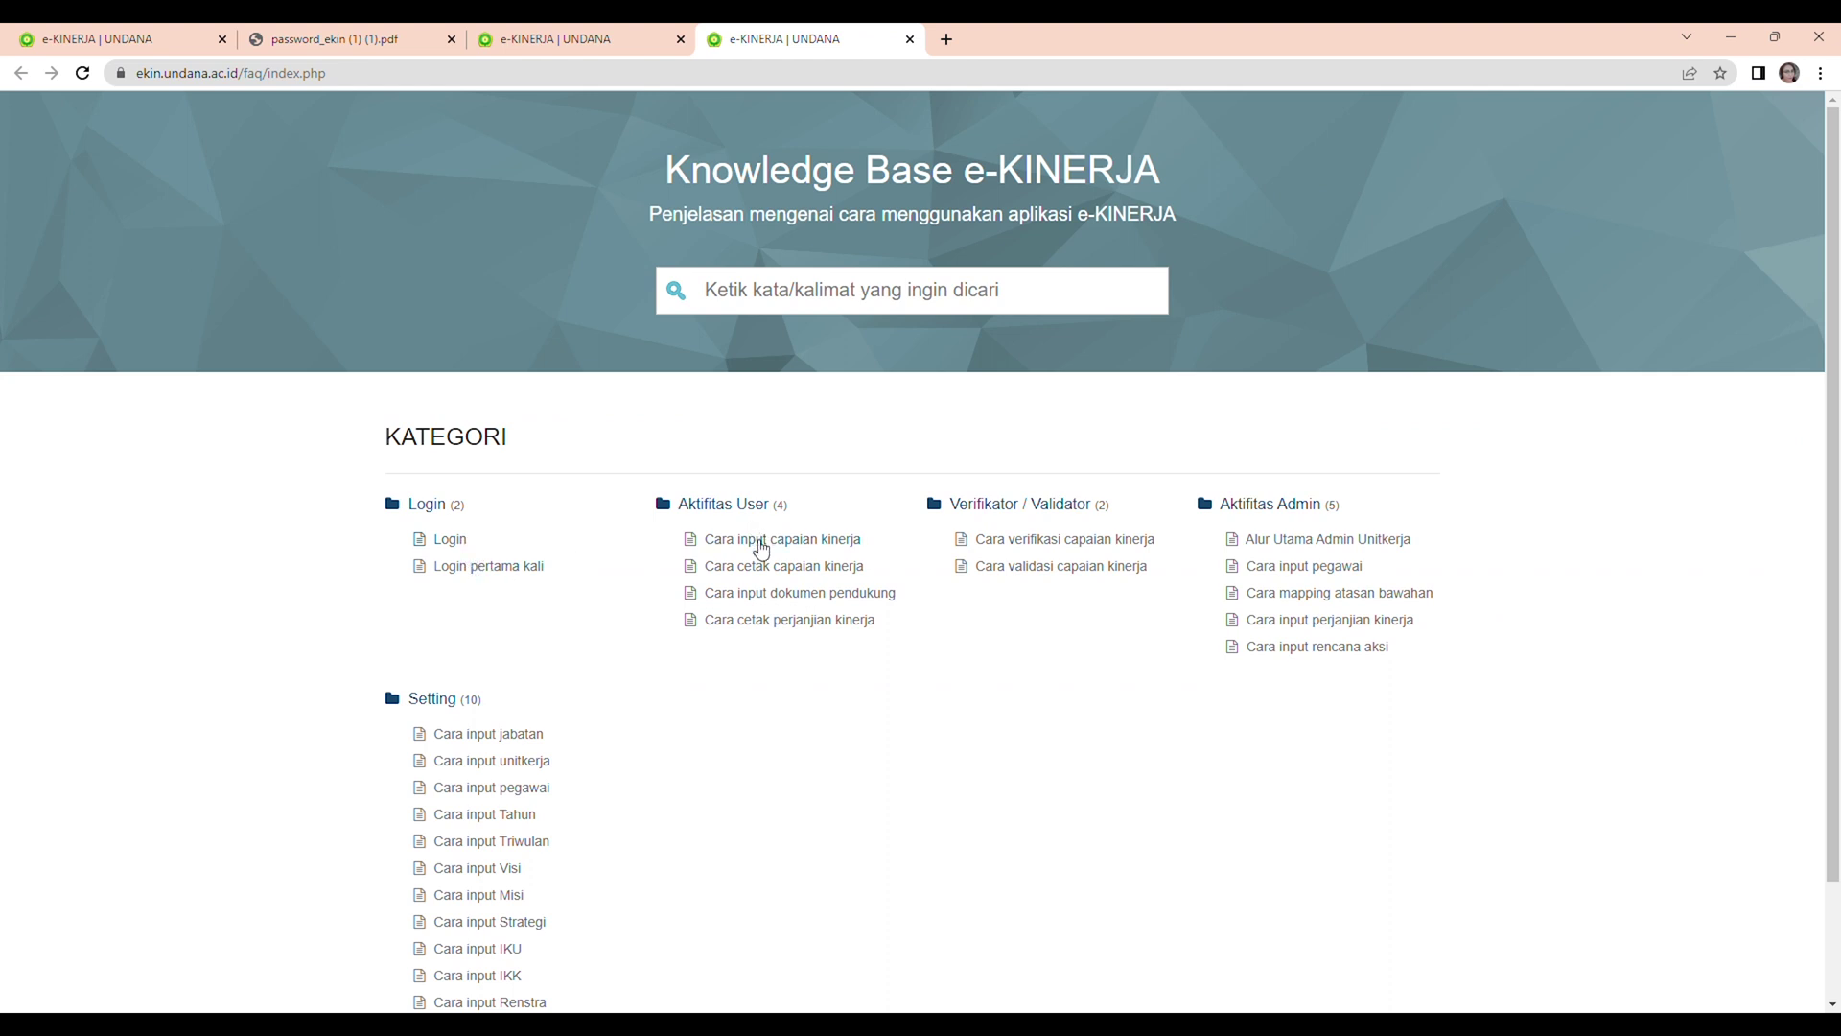
{"action": "left_click", "coordinate": [623, 37]}
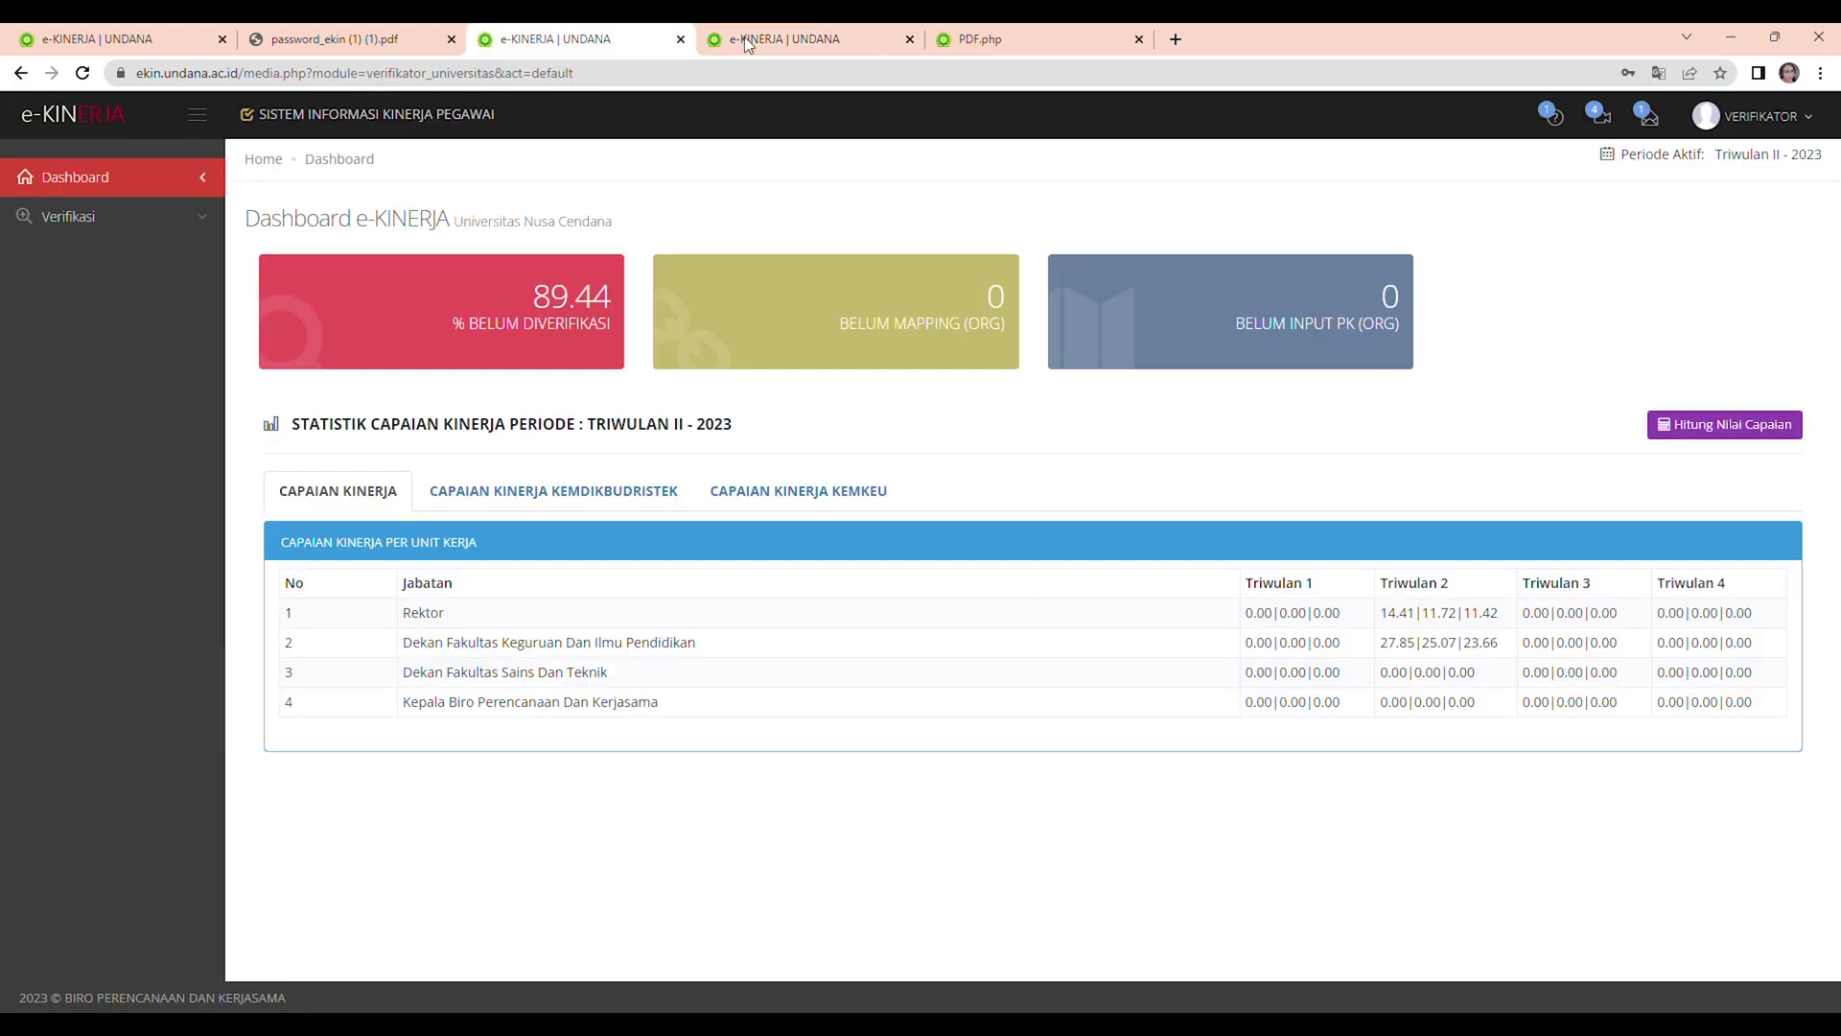
View the available video tutorials and the Definisi Operasional documents, leaving the verifier dashboard in view.
{"action": "left_click", "coordinate": [1611, 127]}
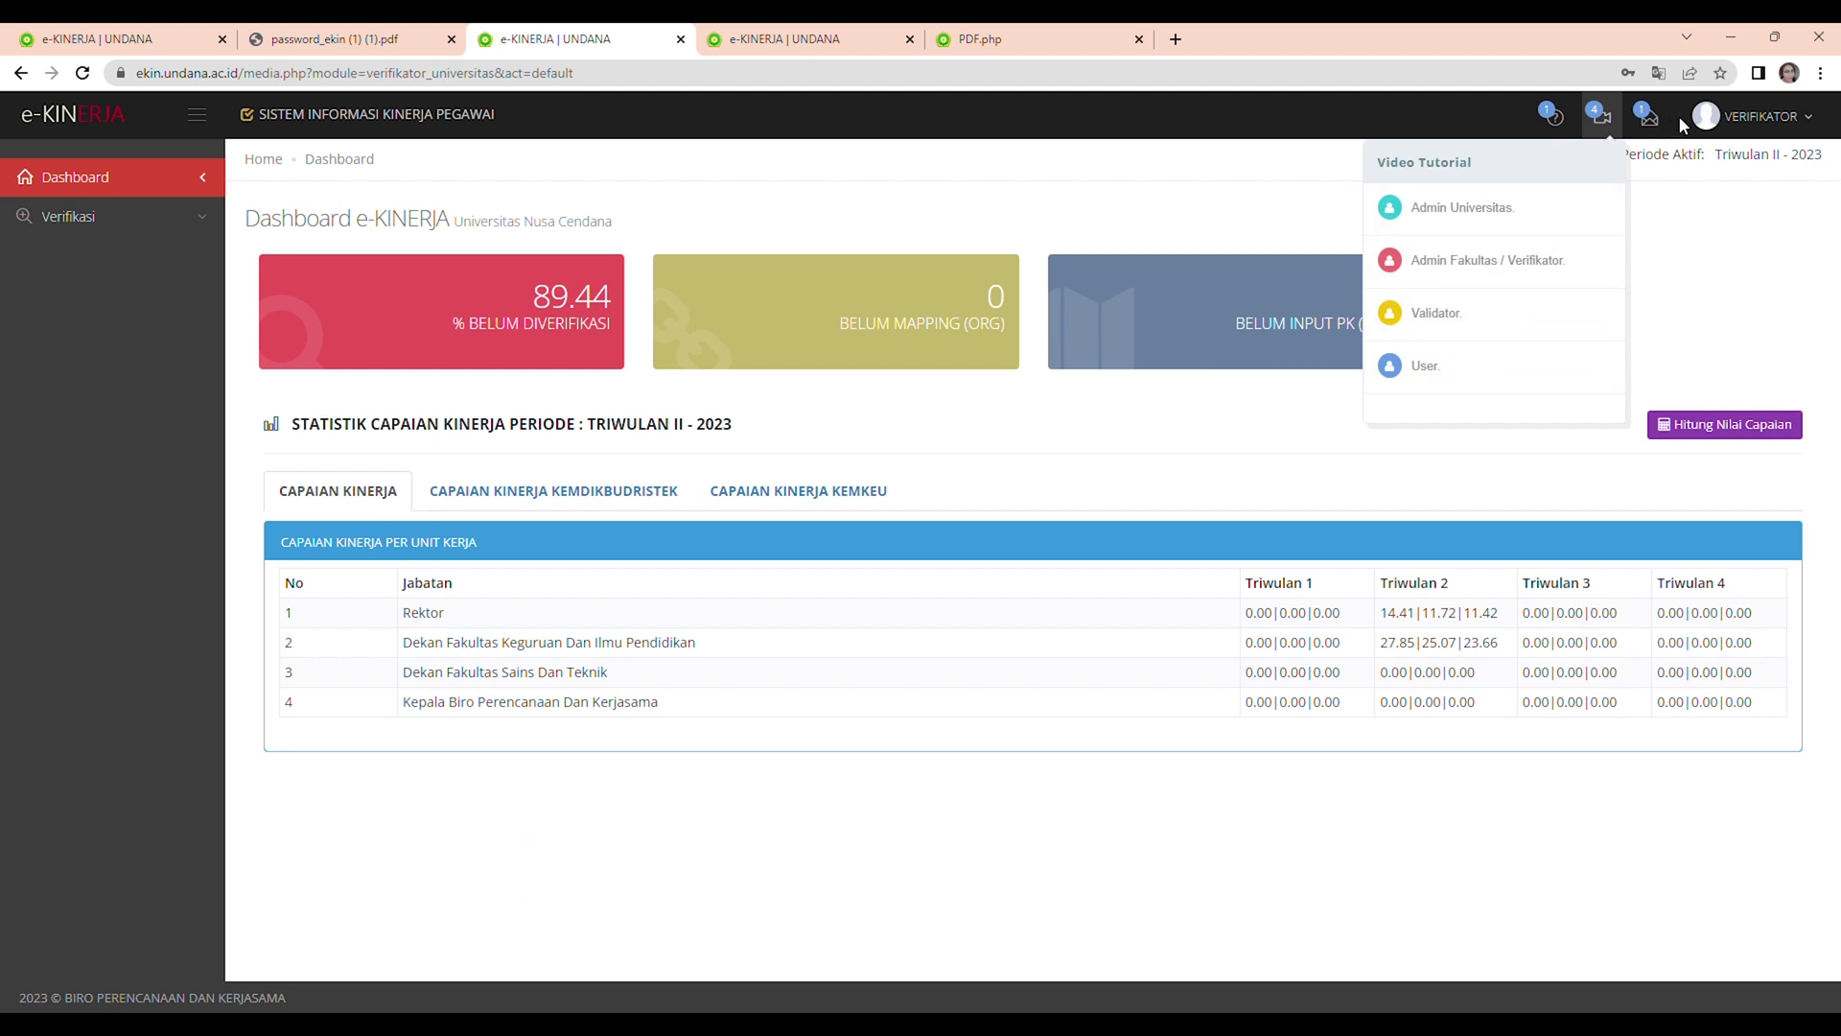
{"action": "left_click", "coordinate": [1648, 124]}
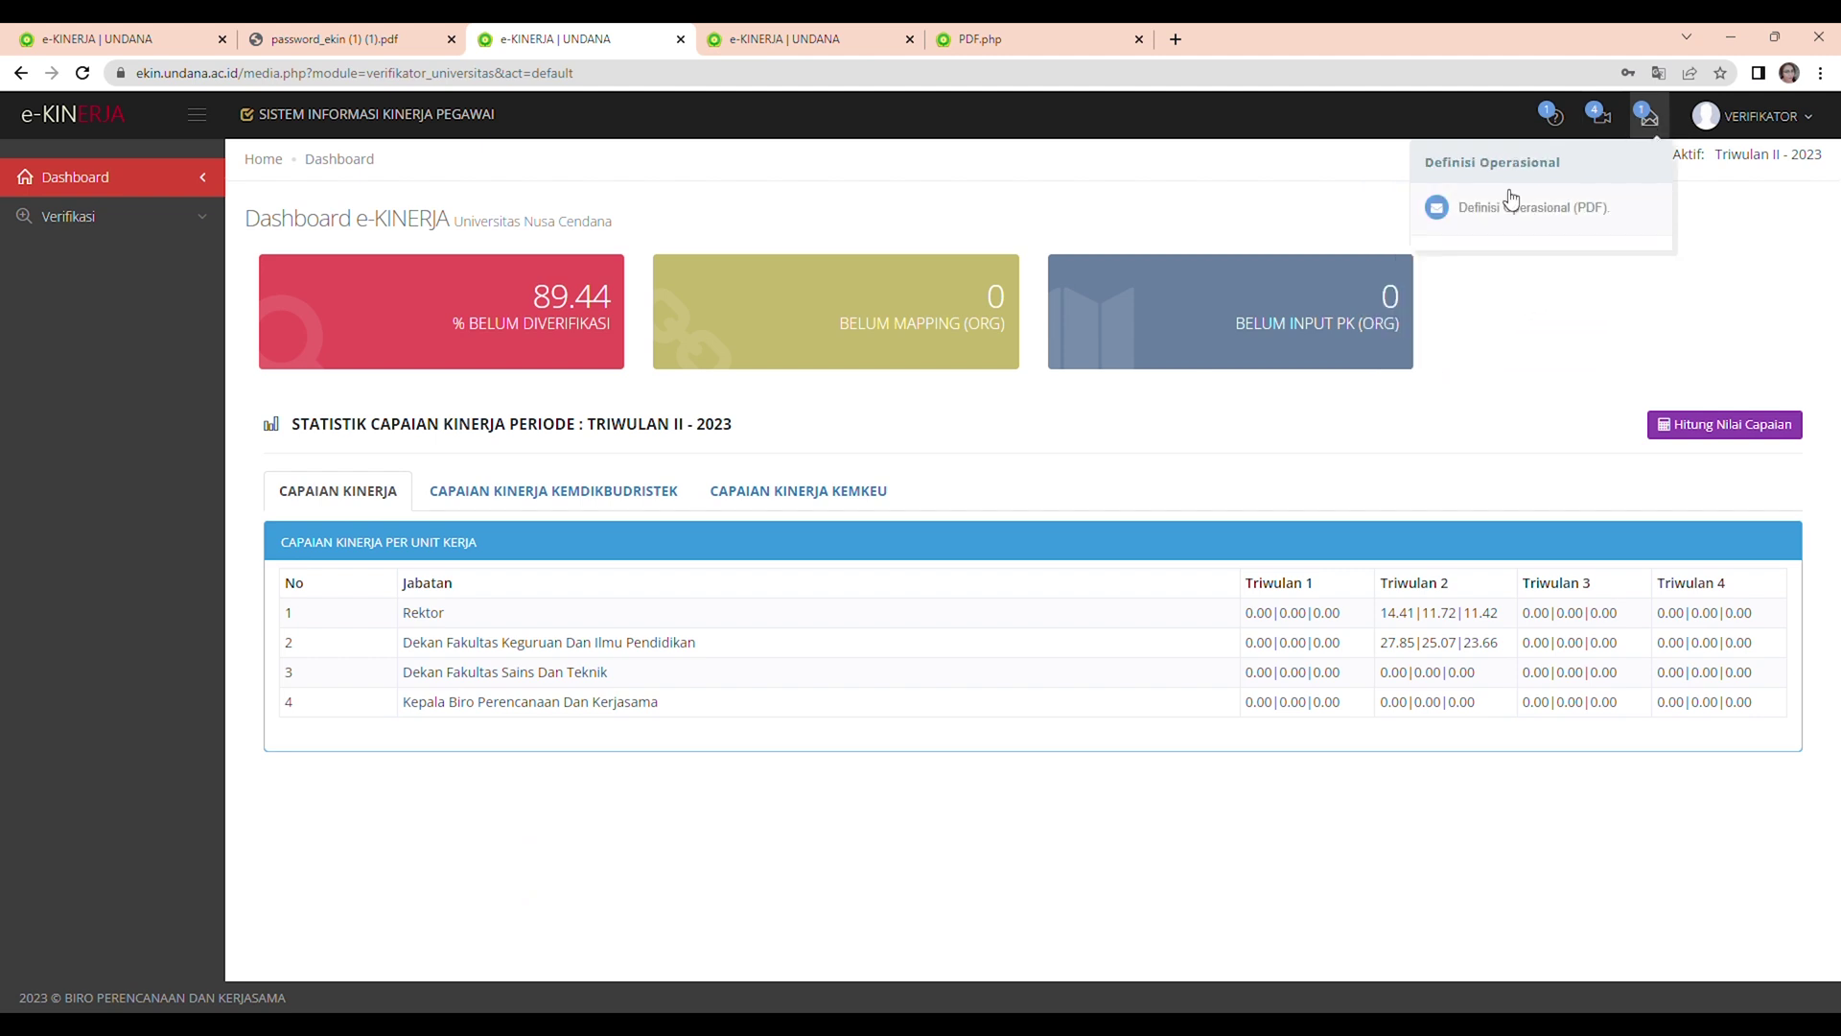
{"action": "left_click", "coordinate": [1736, 230]}
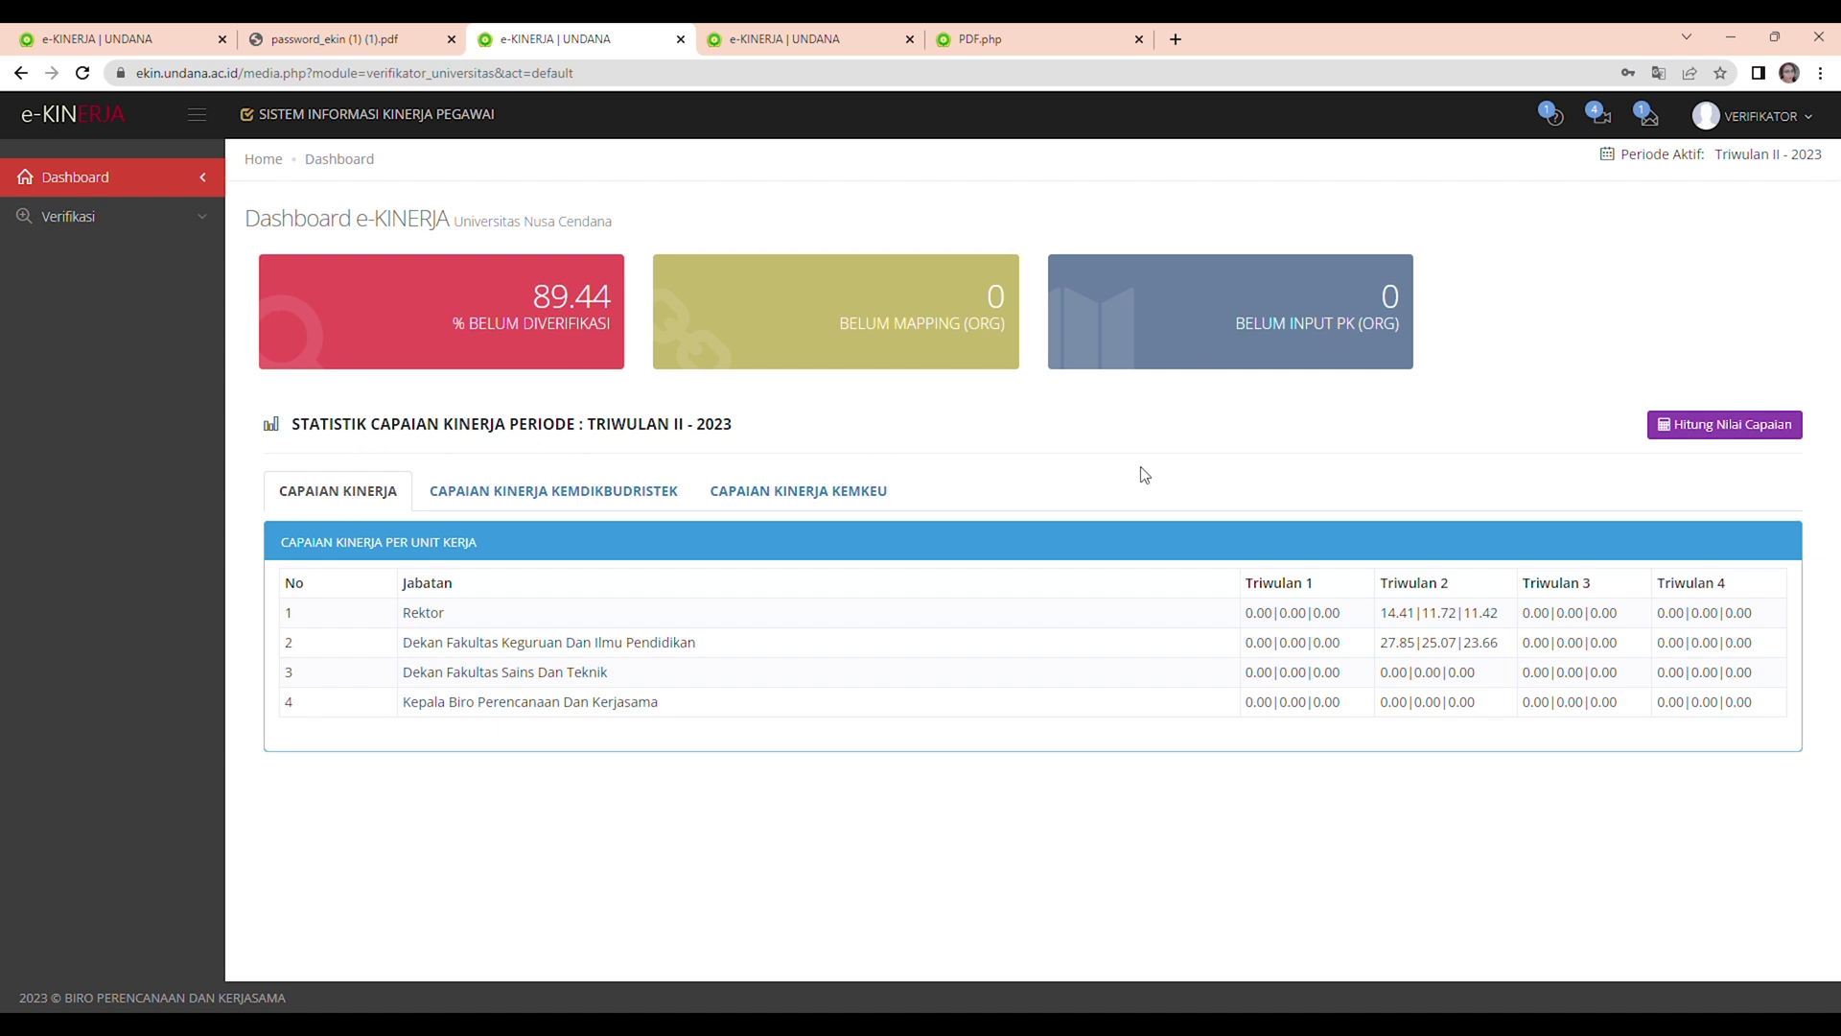
Recalculate the achievement values and open the Capaian Kinerja verification details of the Dekan Fakultas Sains dan Teknik.
{"action": "left_click", "coordinate": [1704, 439]}
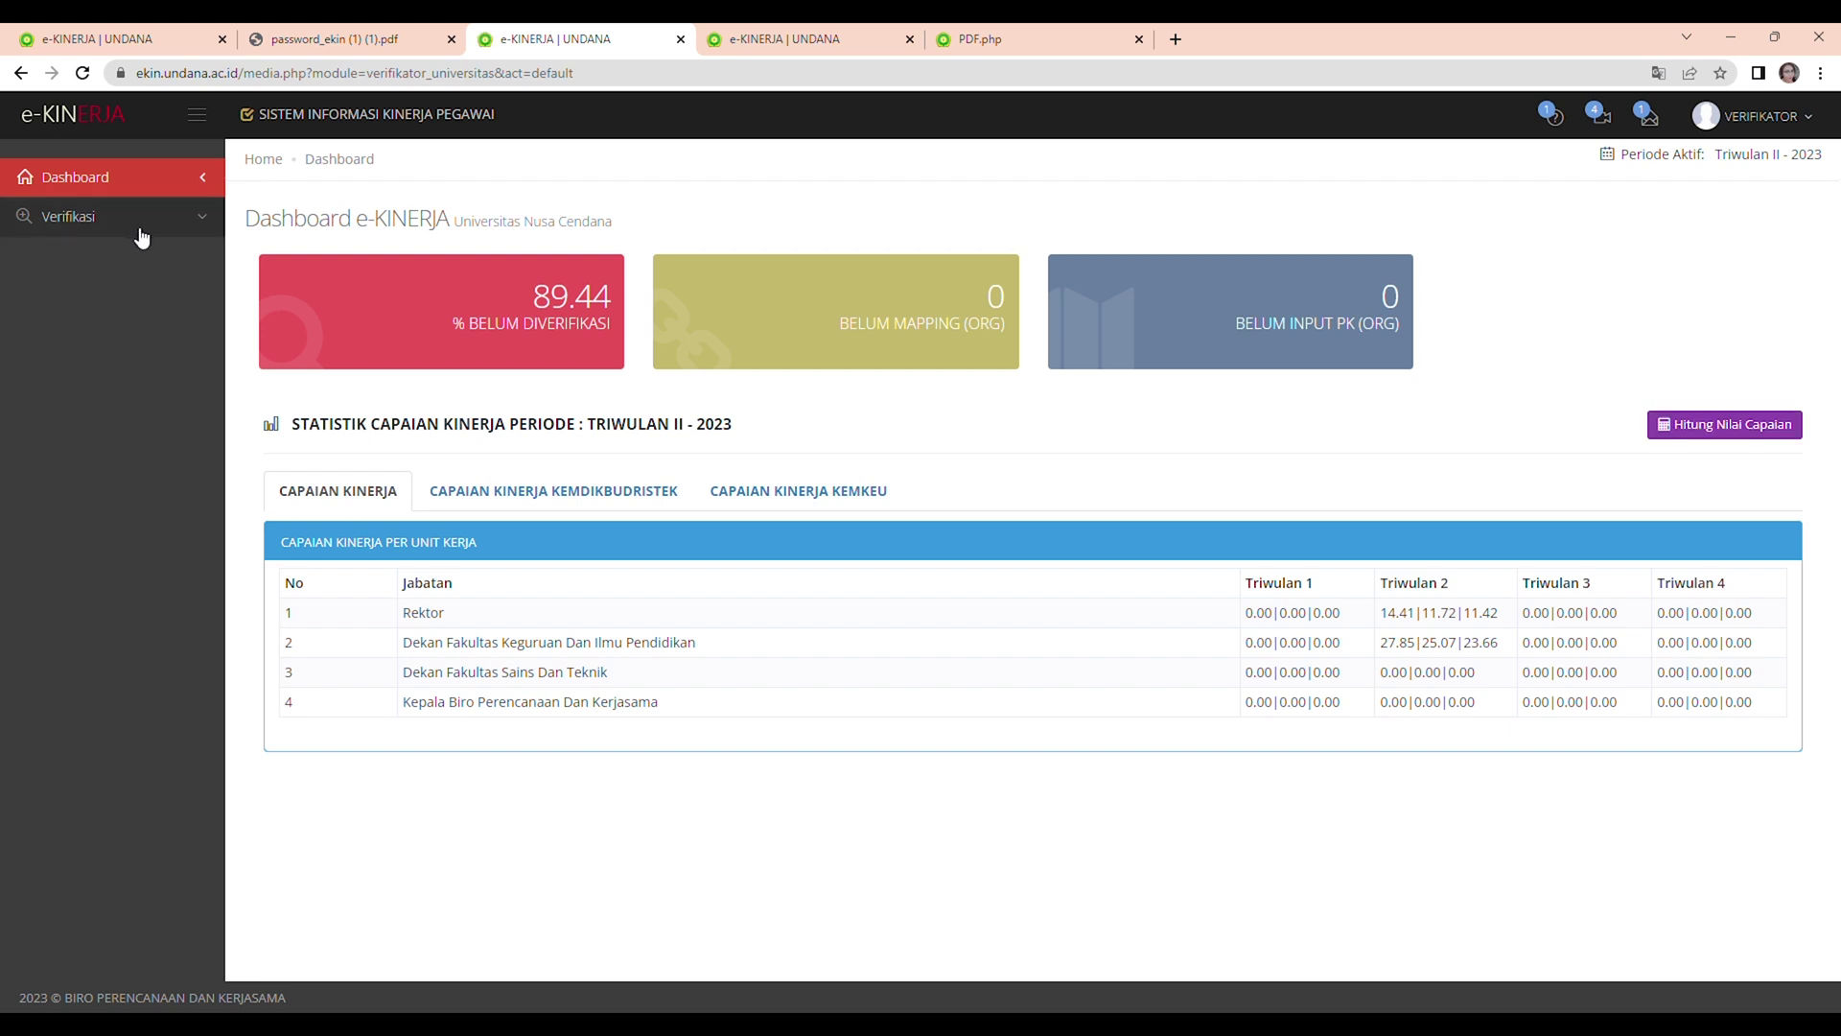
{"action": "left_click", "coordinate": [187, 228]}
{"action": "left_click", "coordinate": [142, 271]}
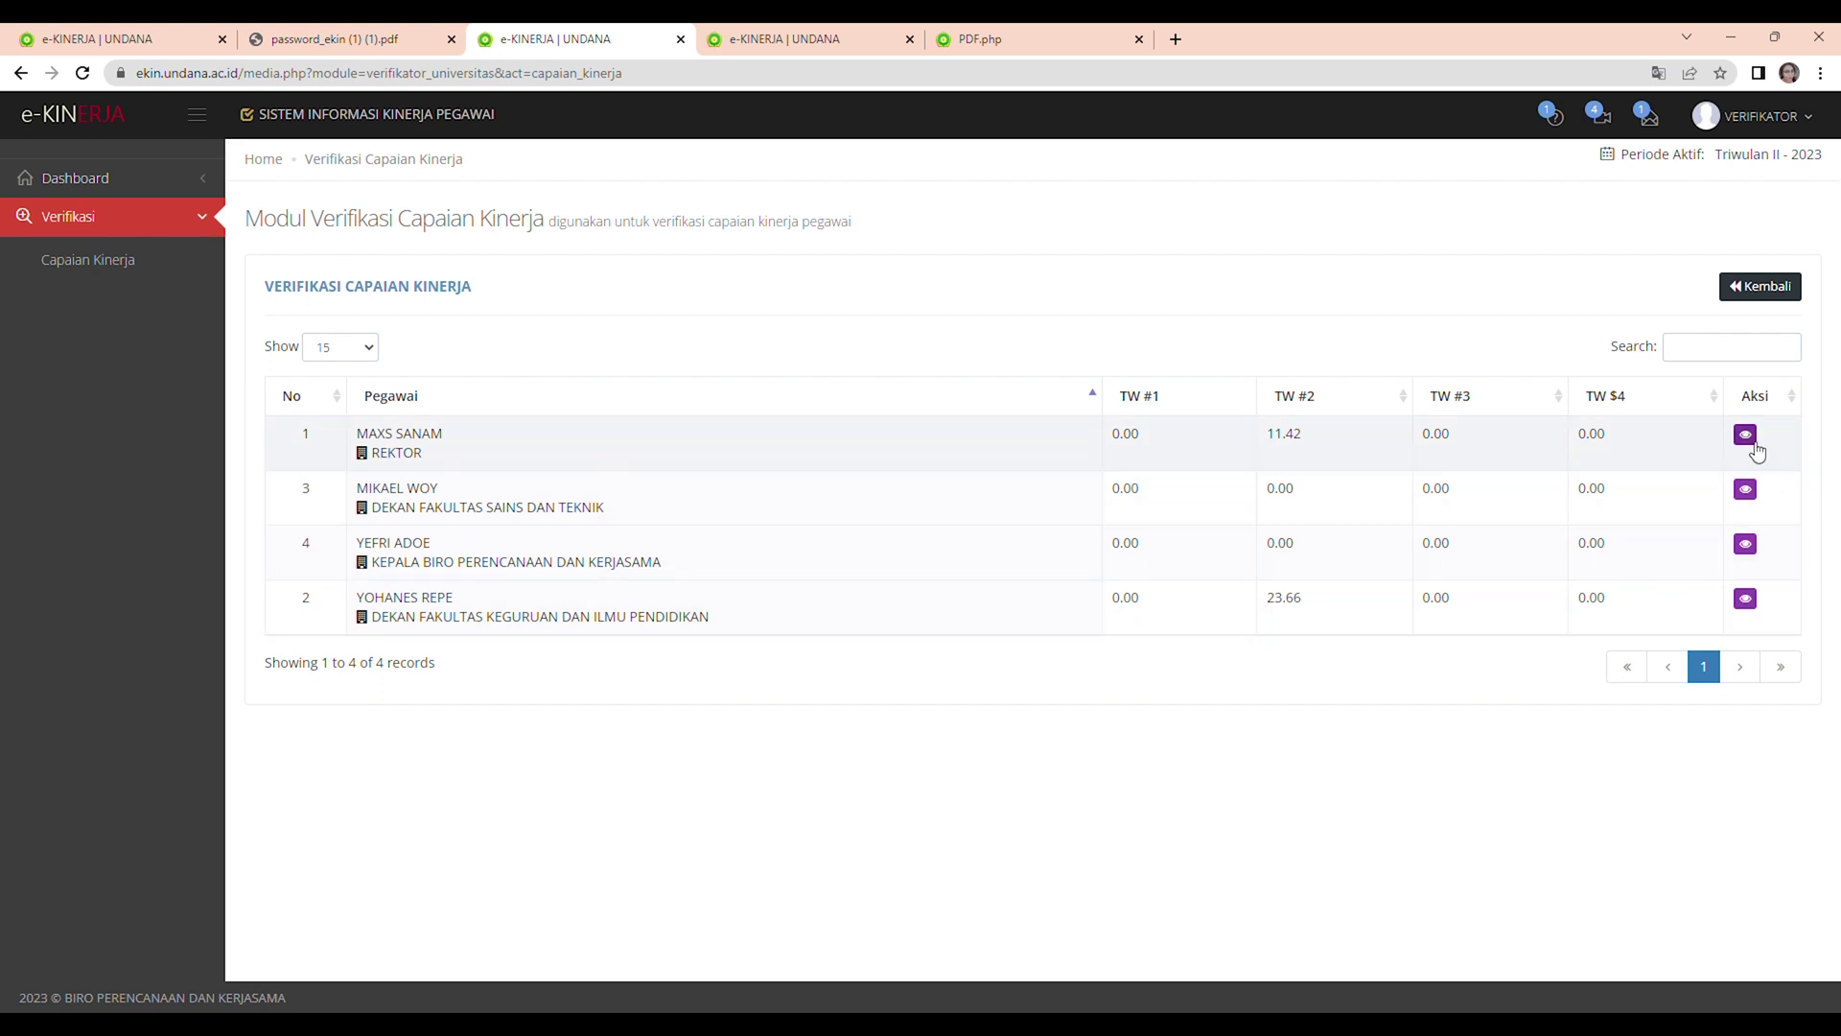
{"action": "left_click", "coordinate": [1746, 491]}
{"action": "left_click", "coordinate": [1752, 491]}
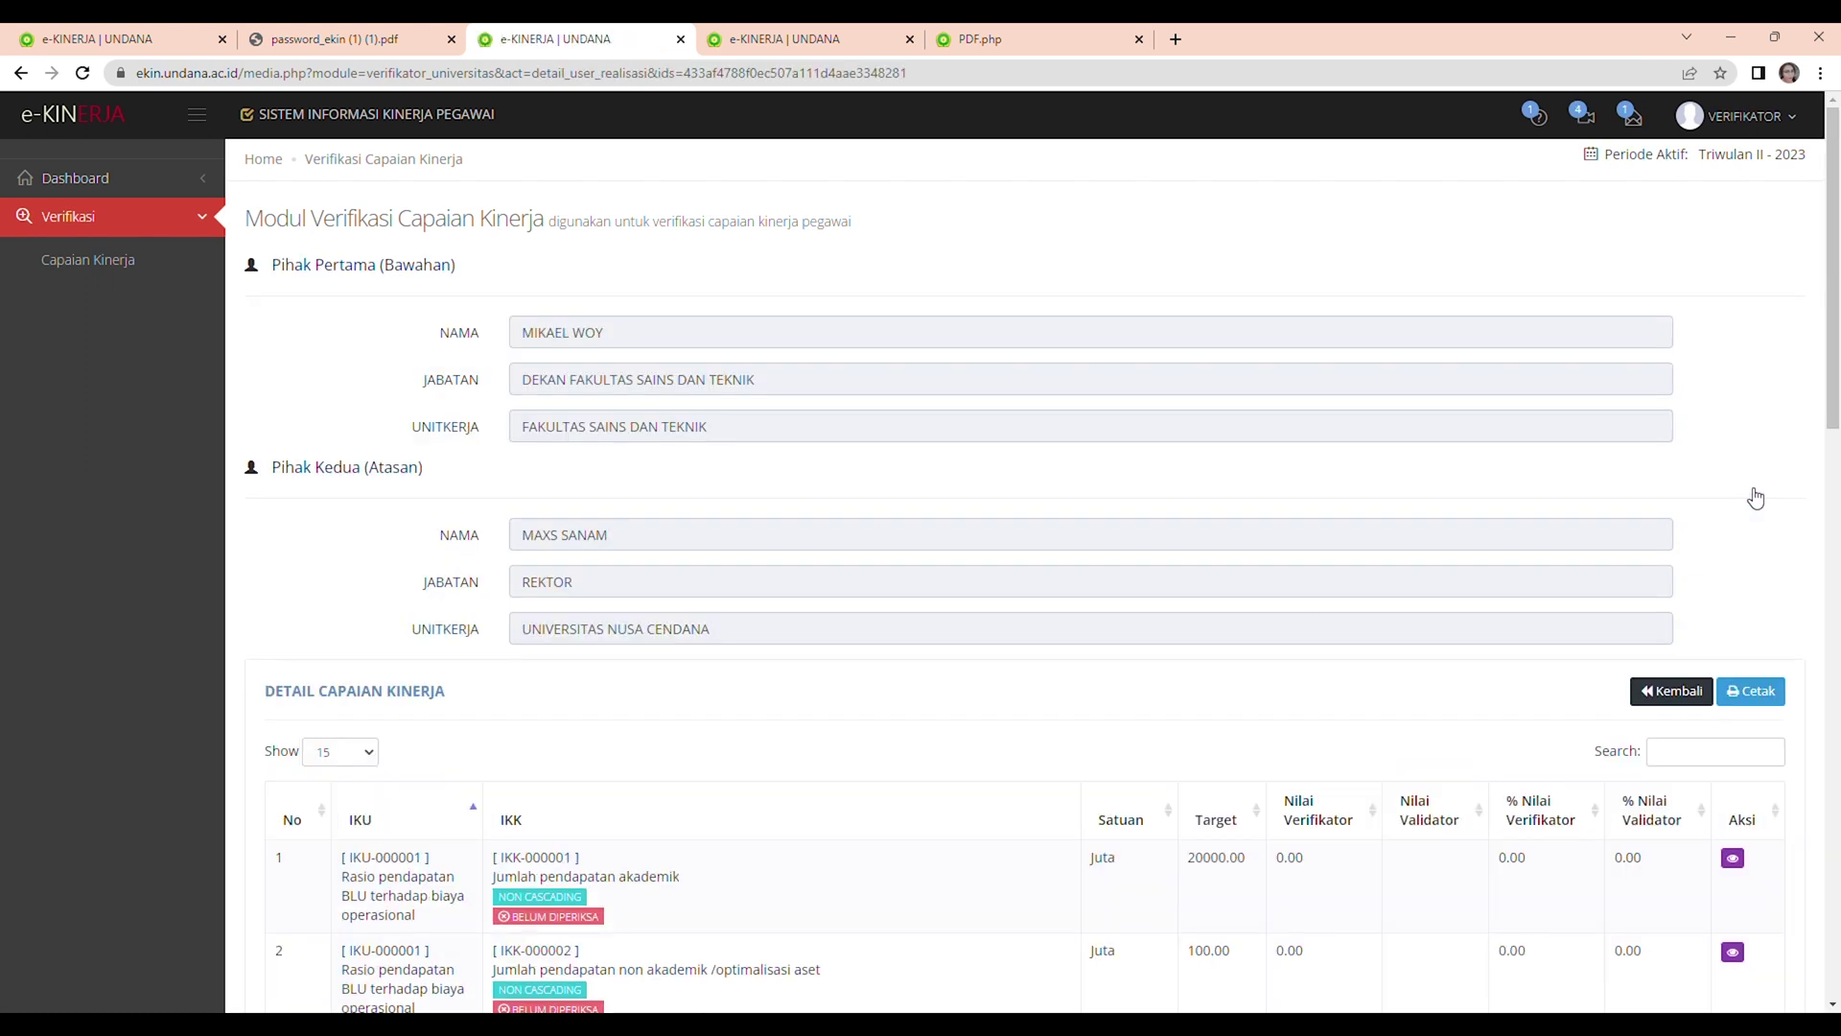
Review the Pihak Pertama and Pihak Kedua data and the indicators listed under Detail Capaian Kinerja.
{"action": "scroll", "coordinate": [510, 470], "scroll_direction": "down", "scroll_amount": 1}
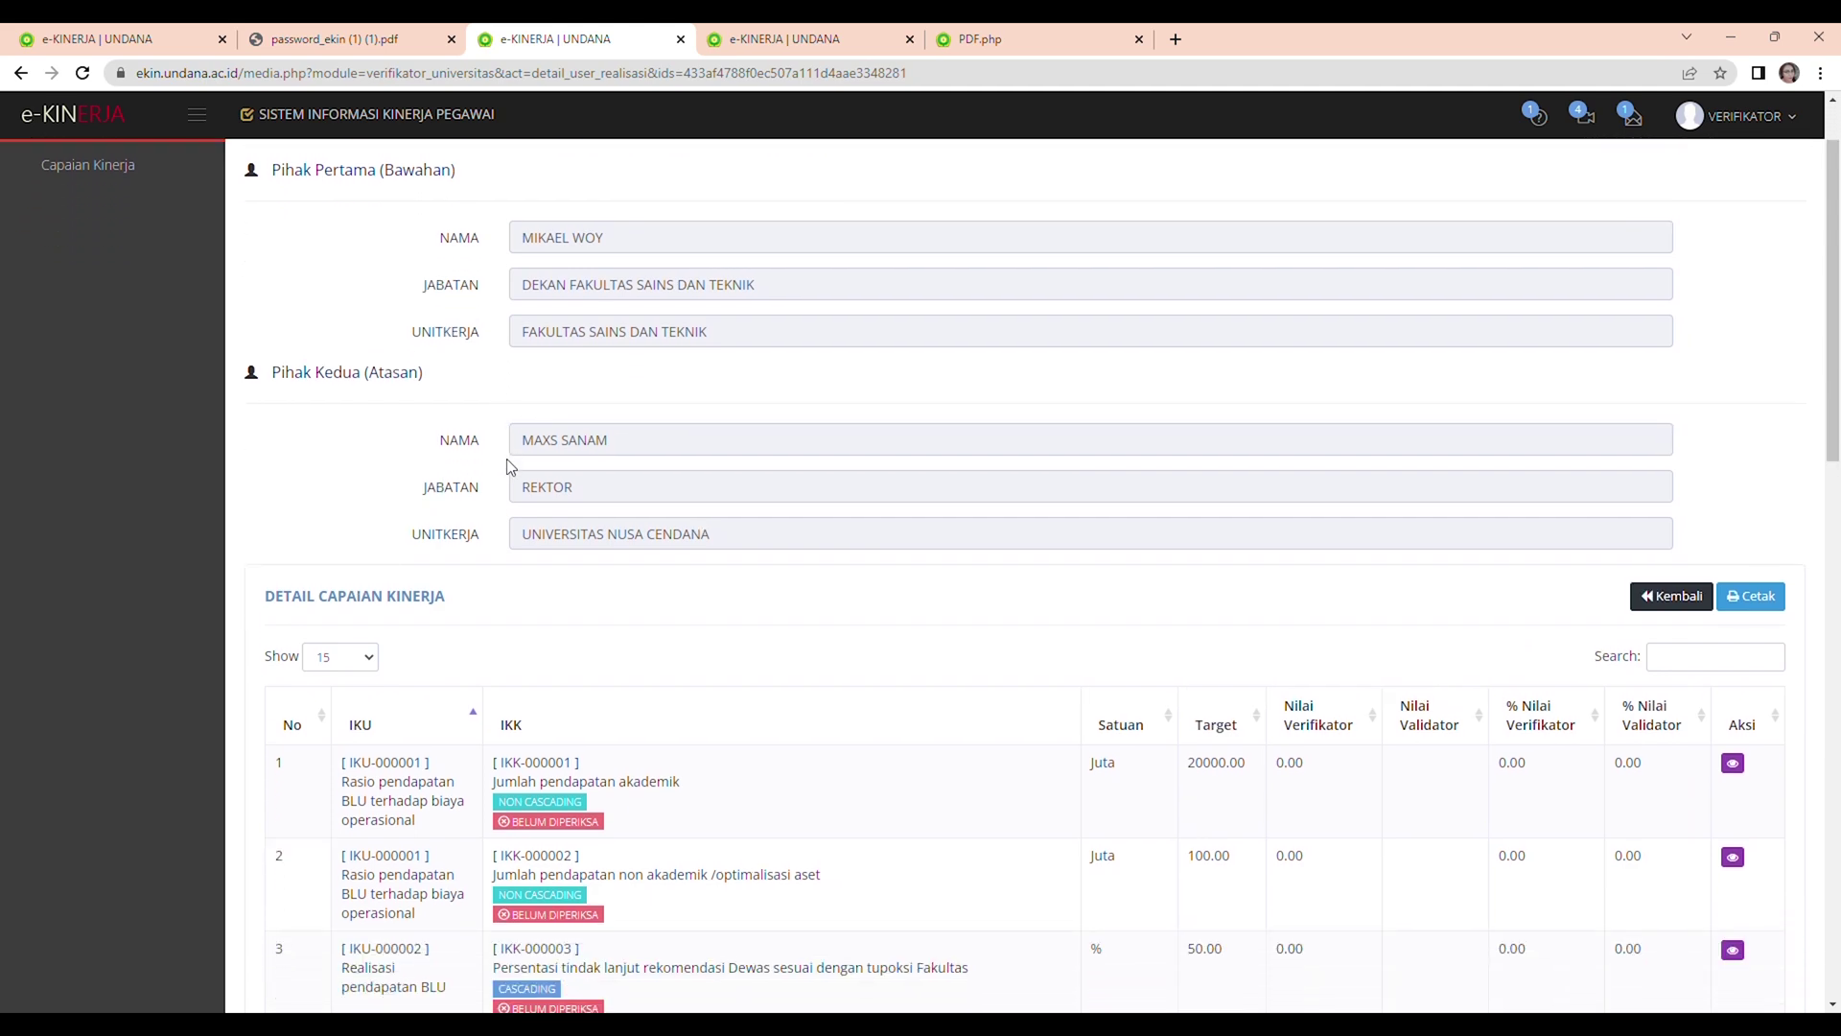
{"action": "scroll", "coordinate": [510, 467], "scroll_direction": "down", "scroll_amount": 3}
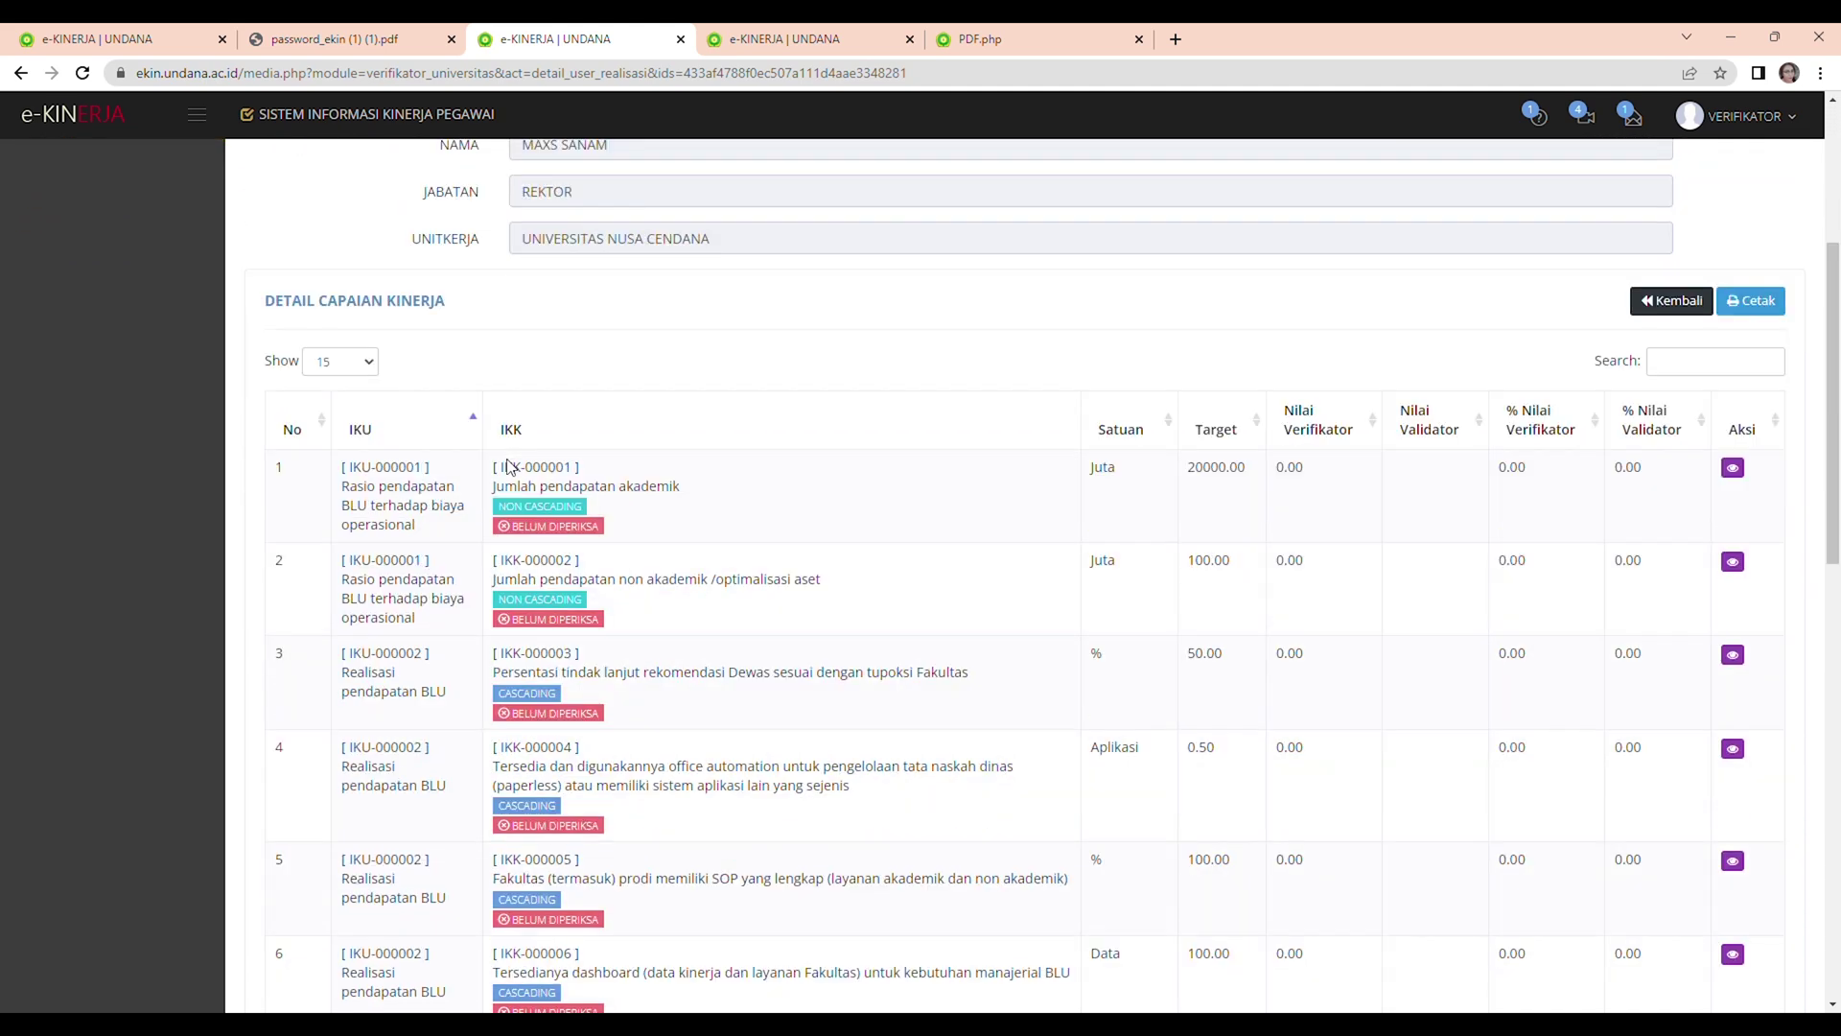
{"action": "scroll", "coordinate": [510, 467], "scroll_direction": "down", "scroll_amount": 1}
{"action": "scroll", "coordinate": [508, 467], "scroll_direction": "up", "scroll_amount": 3}
{"action": "scroll", "coordinate": [511, 467], "scroll_direction": "up", "scroll_amount": 2}
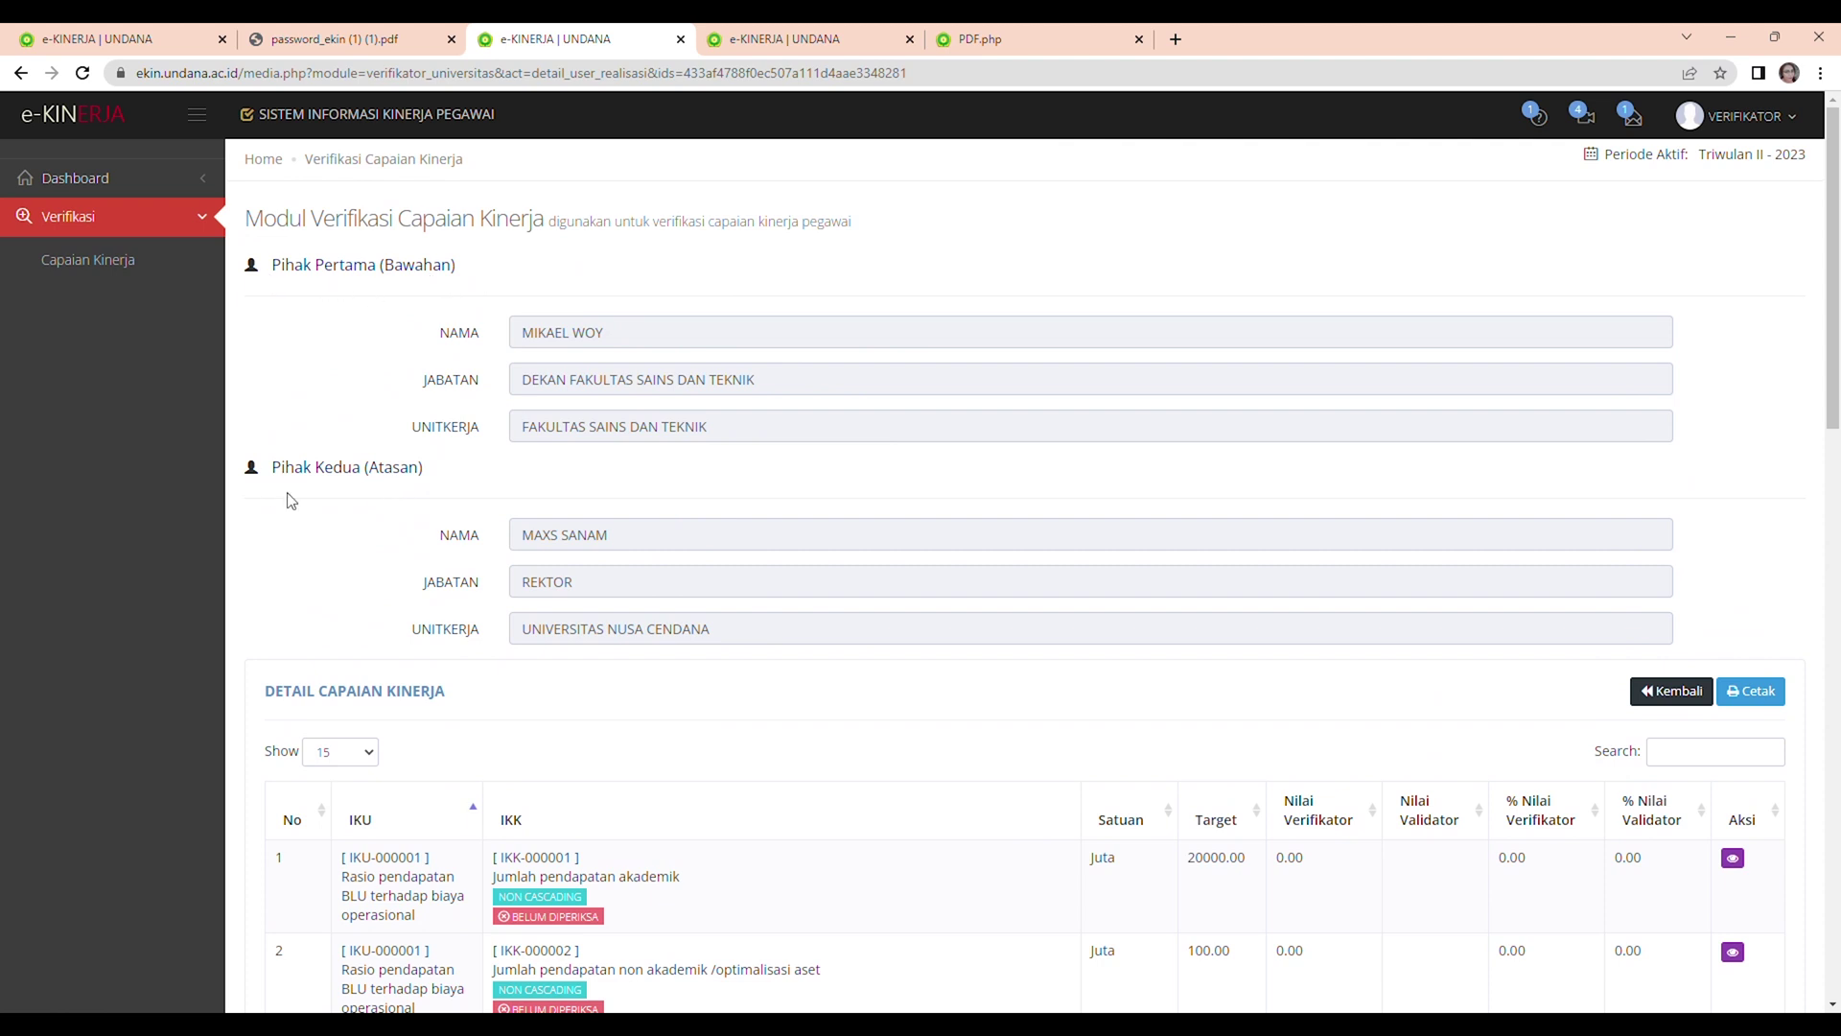
{"action": "scroll", "coordinate": [435, 486], "scroll_direction": "down", "scroll_amount": 1}
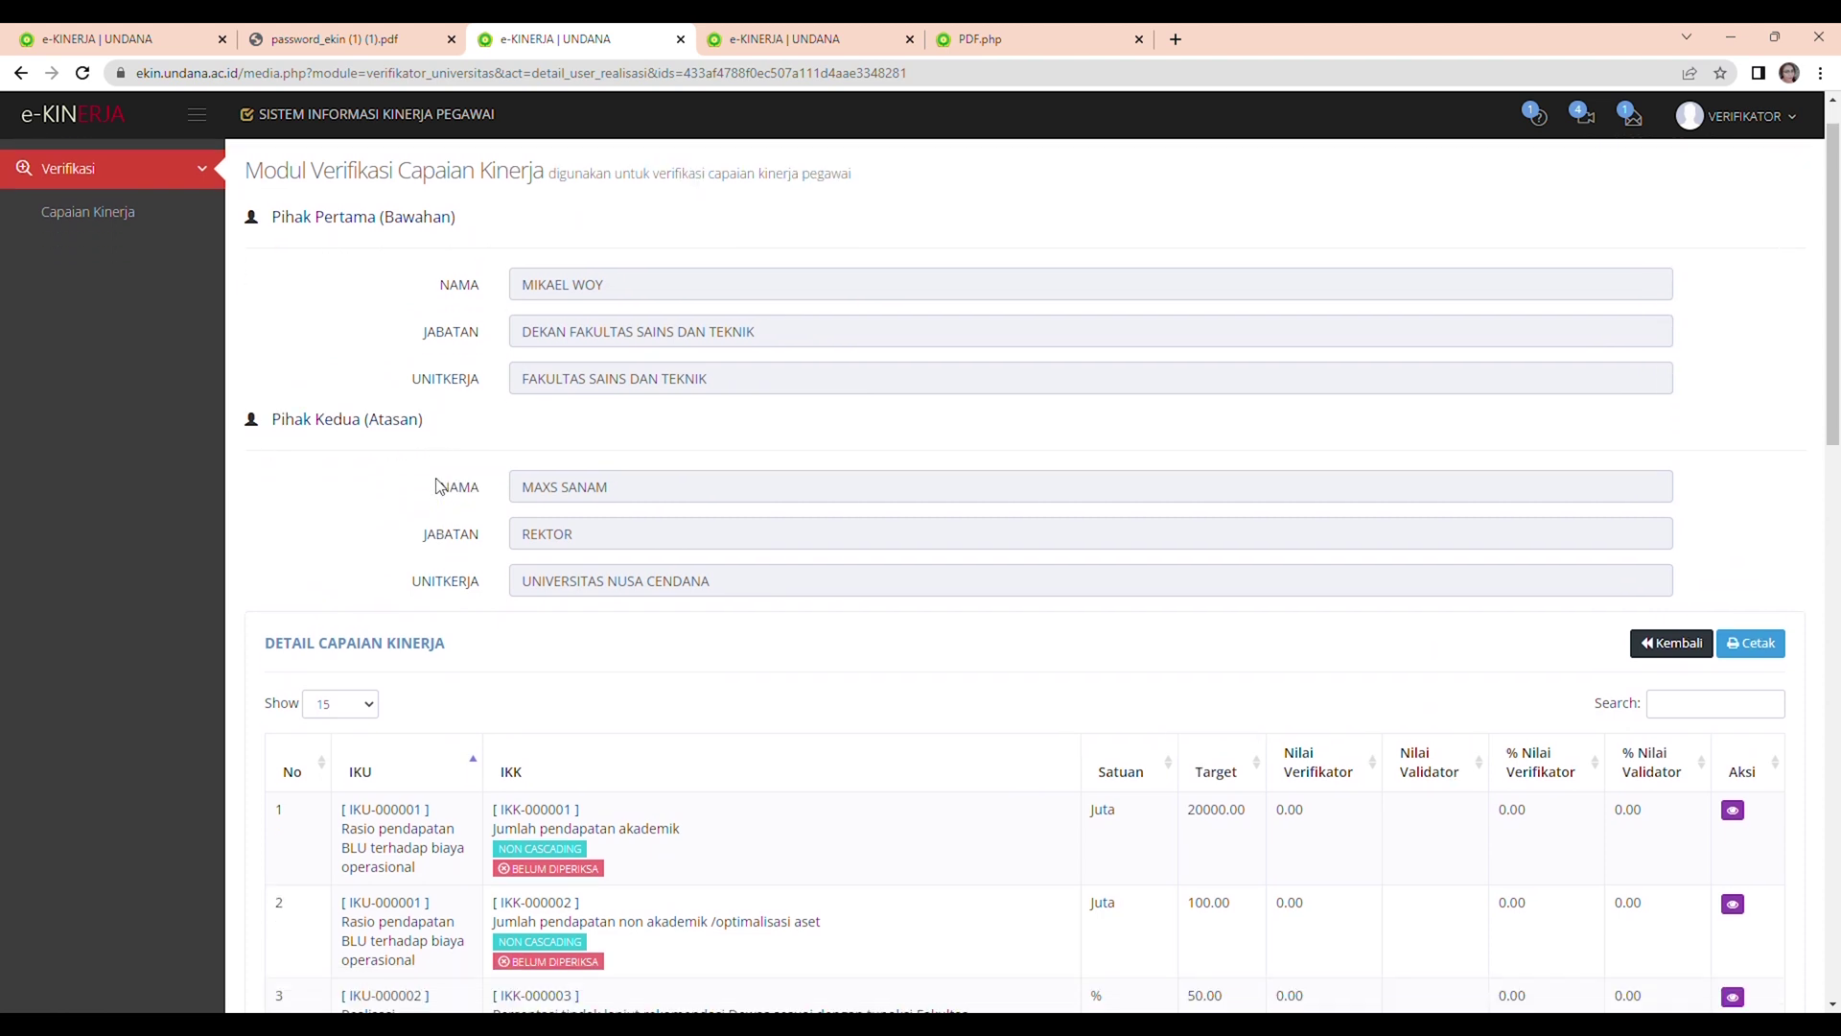
{"action": "scroll", "coordinate": [439, 485], "scroll_direction": "down", "scroll_amount": 2}
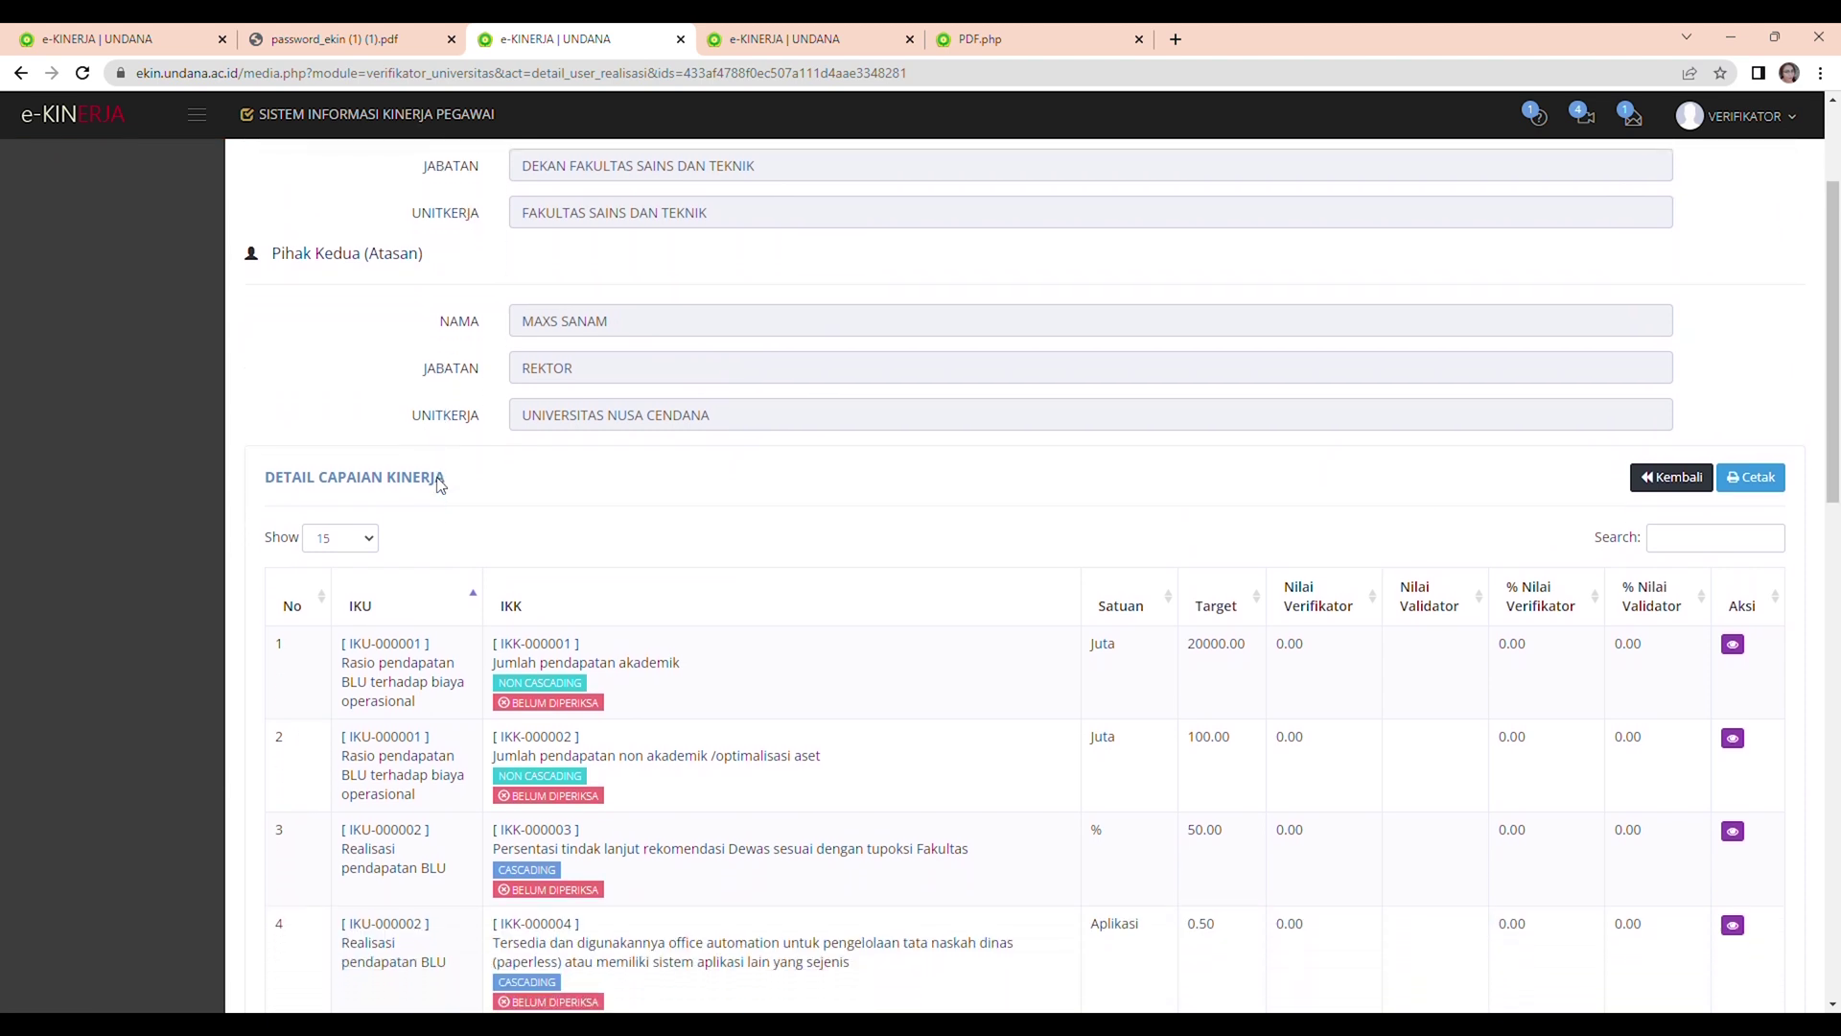
Examine the Non Cascading and Cascading labels and the Belum Diperiksa status of the indicators under Detail Capaian Kinerja.
{"action": "scroll", "coordinate": [438, 485], "scroll_direction": "down", "scroll_amount": 1}
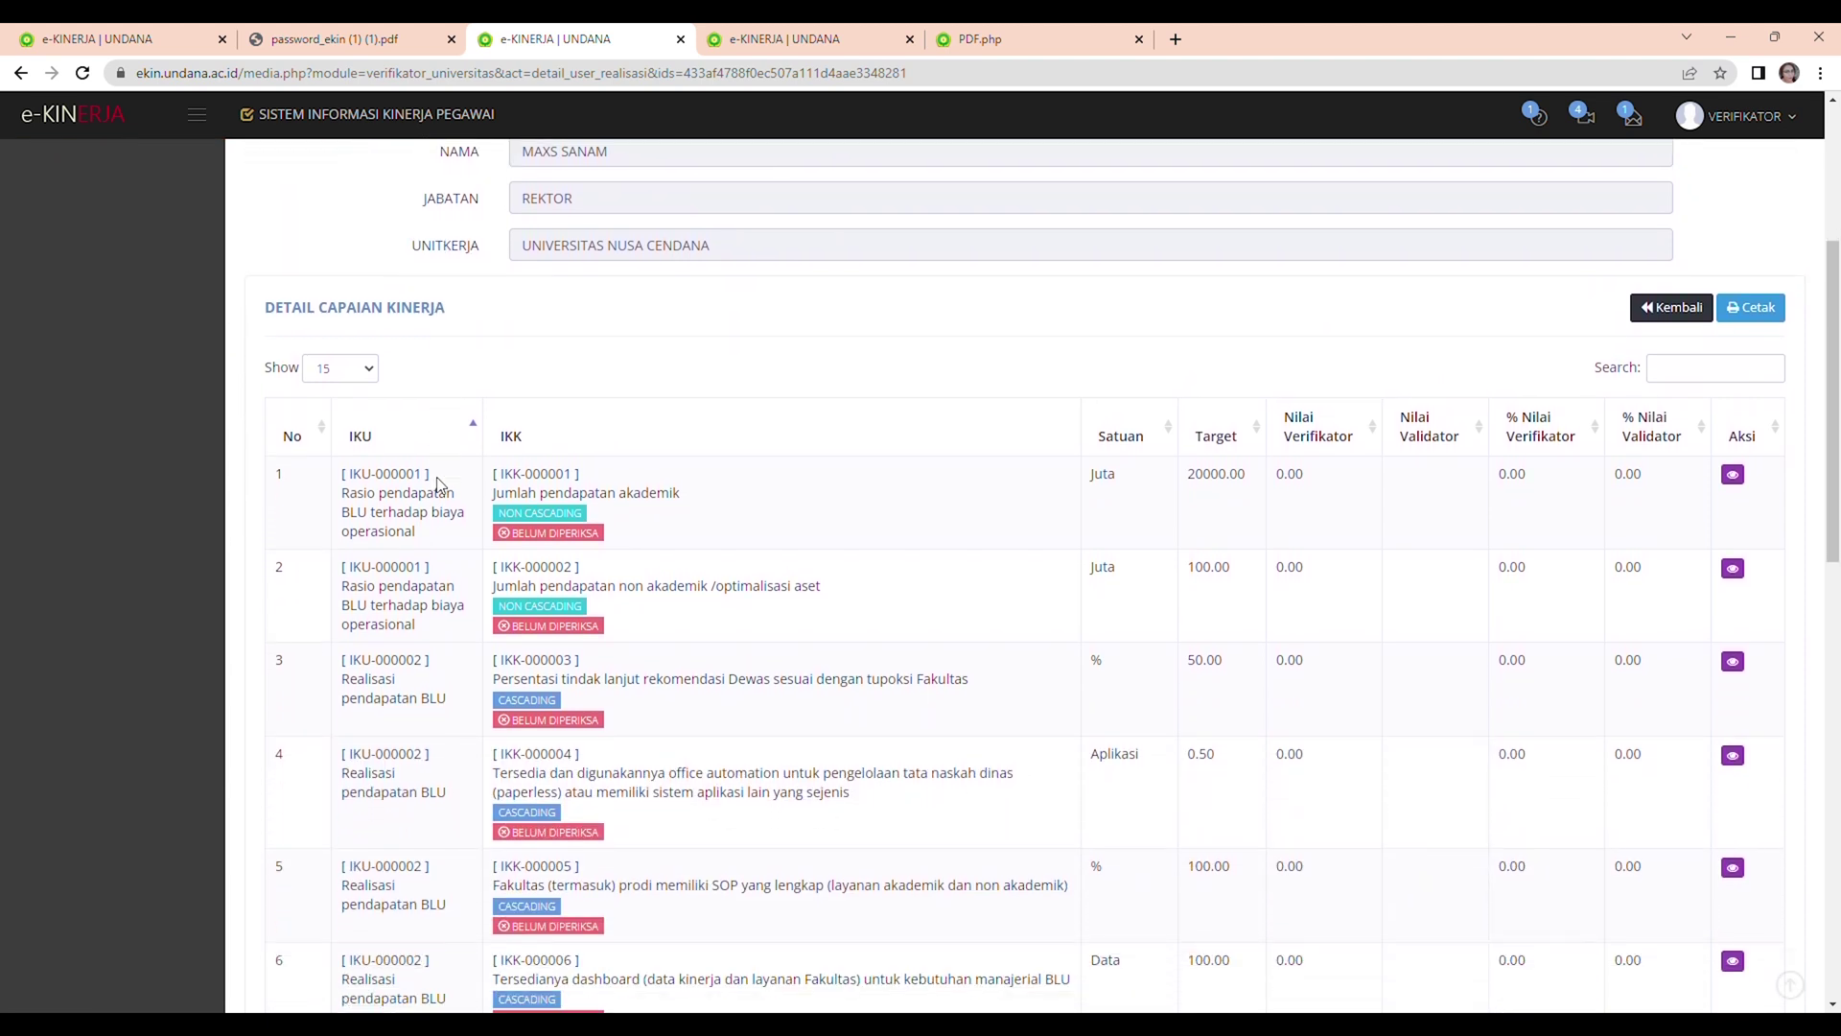
{"action": "scroll", "coordinate": [438, 485], "scroll_direction": "down", "scroll_amount": 1}
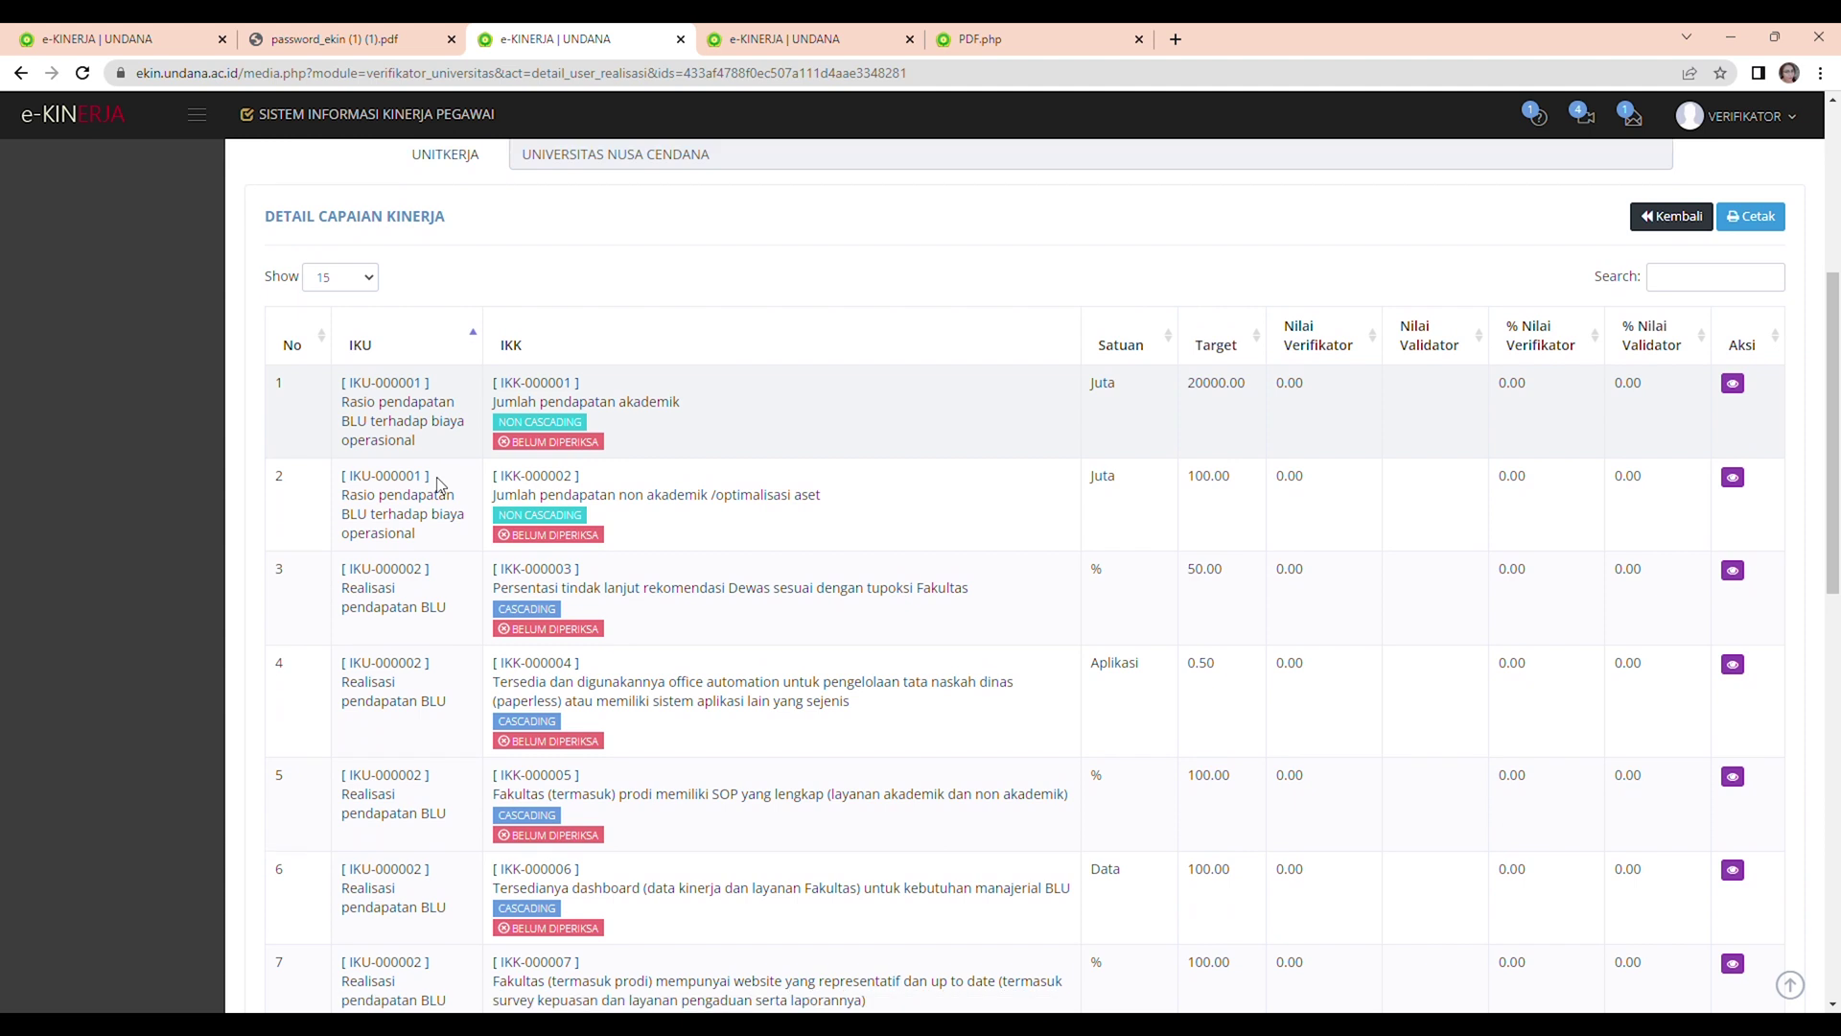
{"action": "scroll", "coordinate": [441, 446], "scroll_direction": "down", "scroll_amount": 1}
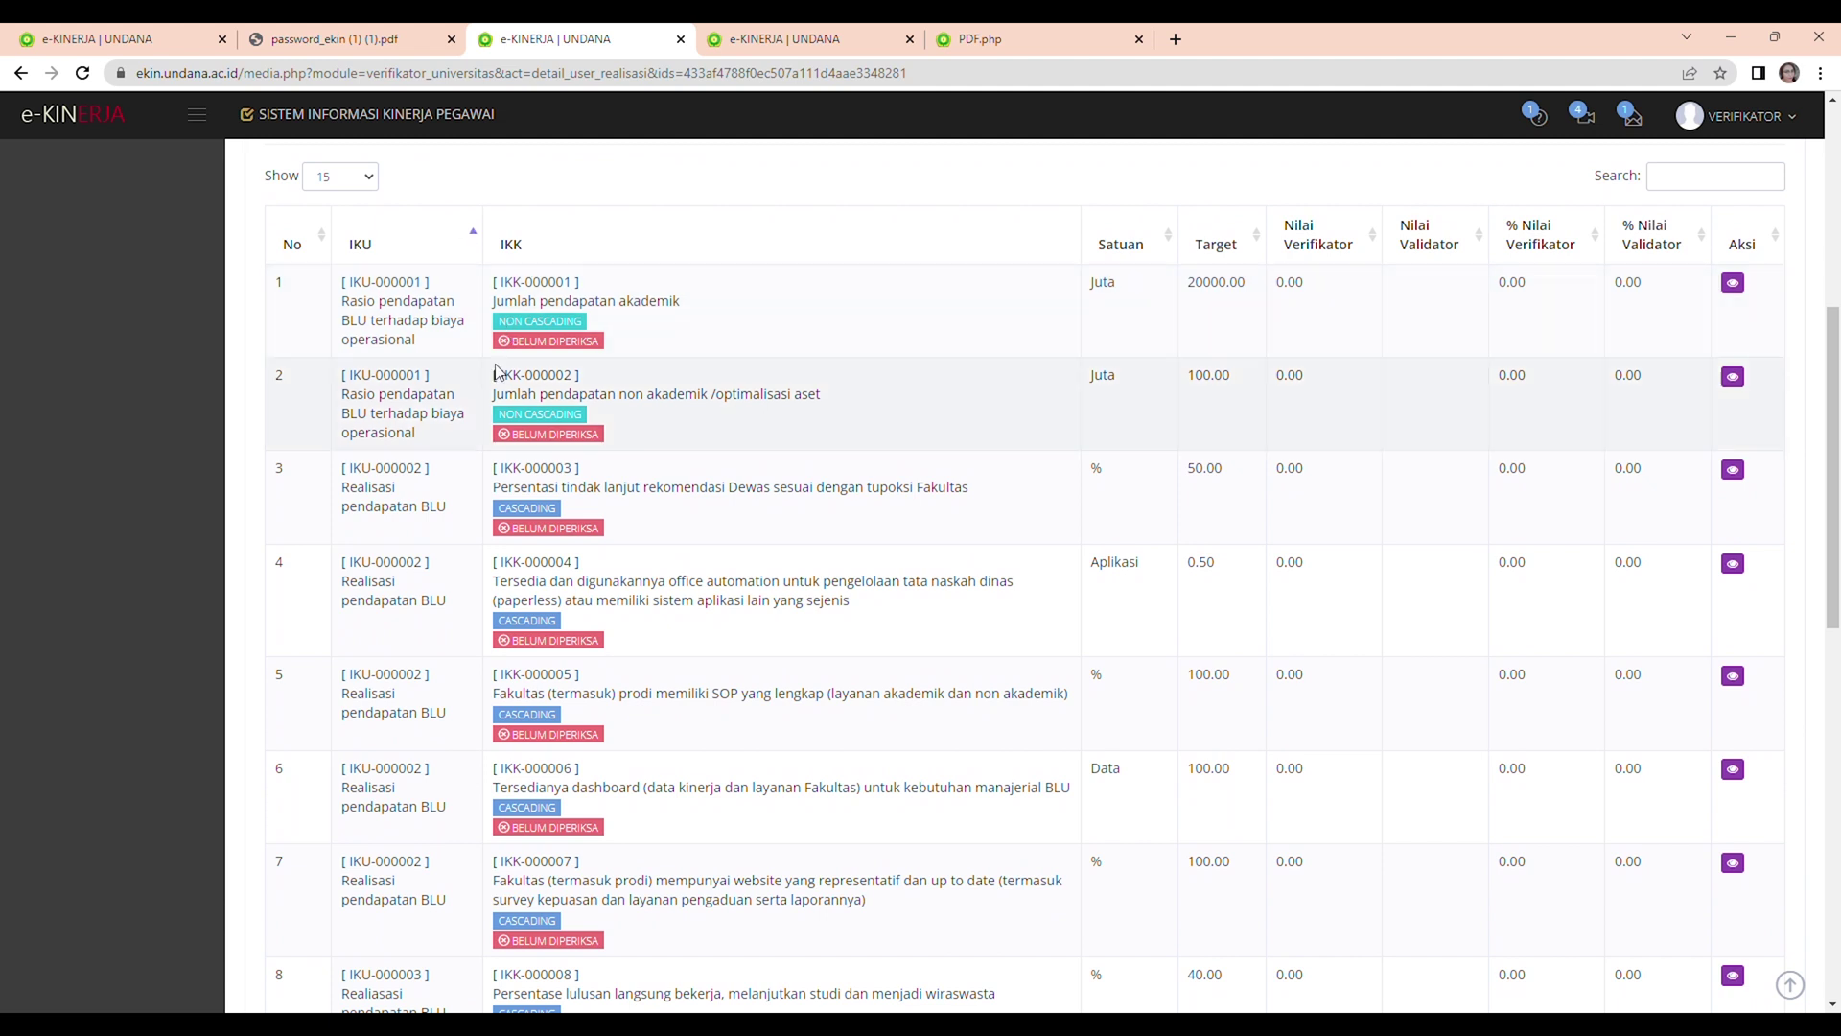
{"action": "double_click", "coordinate": [560, 513]}
{"action": "left_click_drag", "start_coordinate": [498, 321], "coordinate": [593, 331]}
{"action": "double_click", "coordinate": [569, 515]}
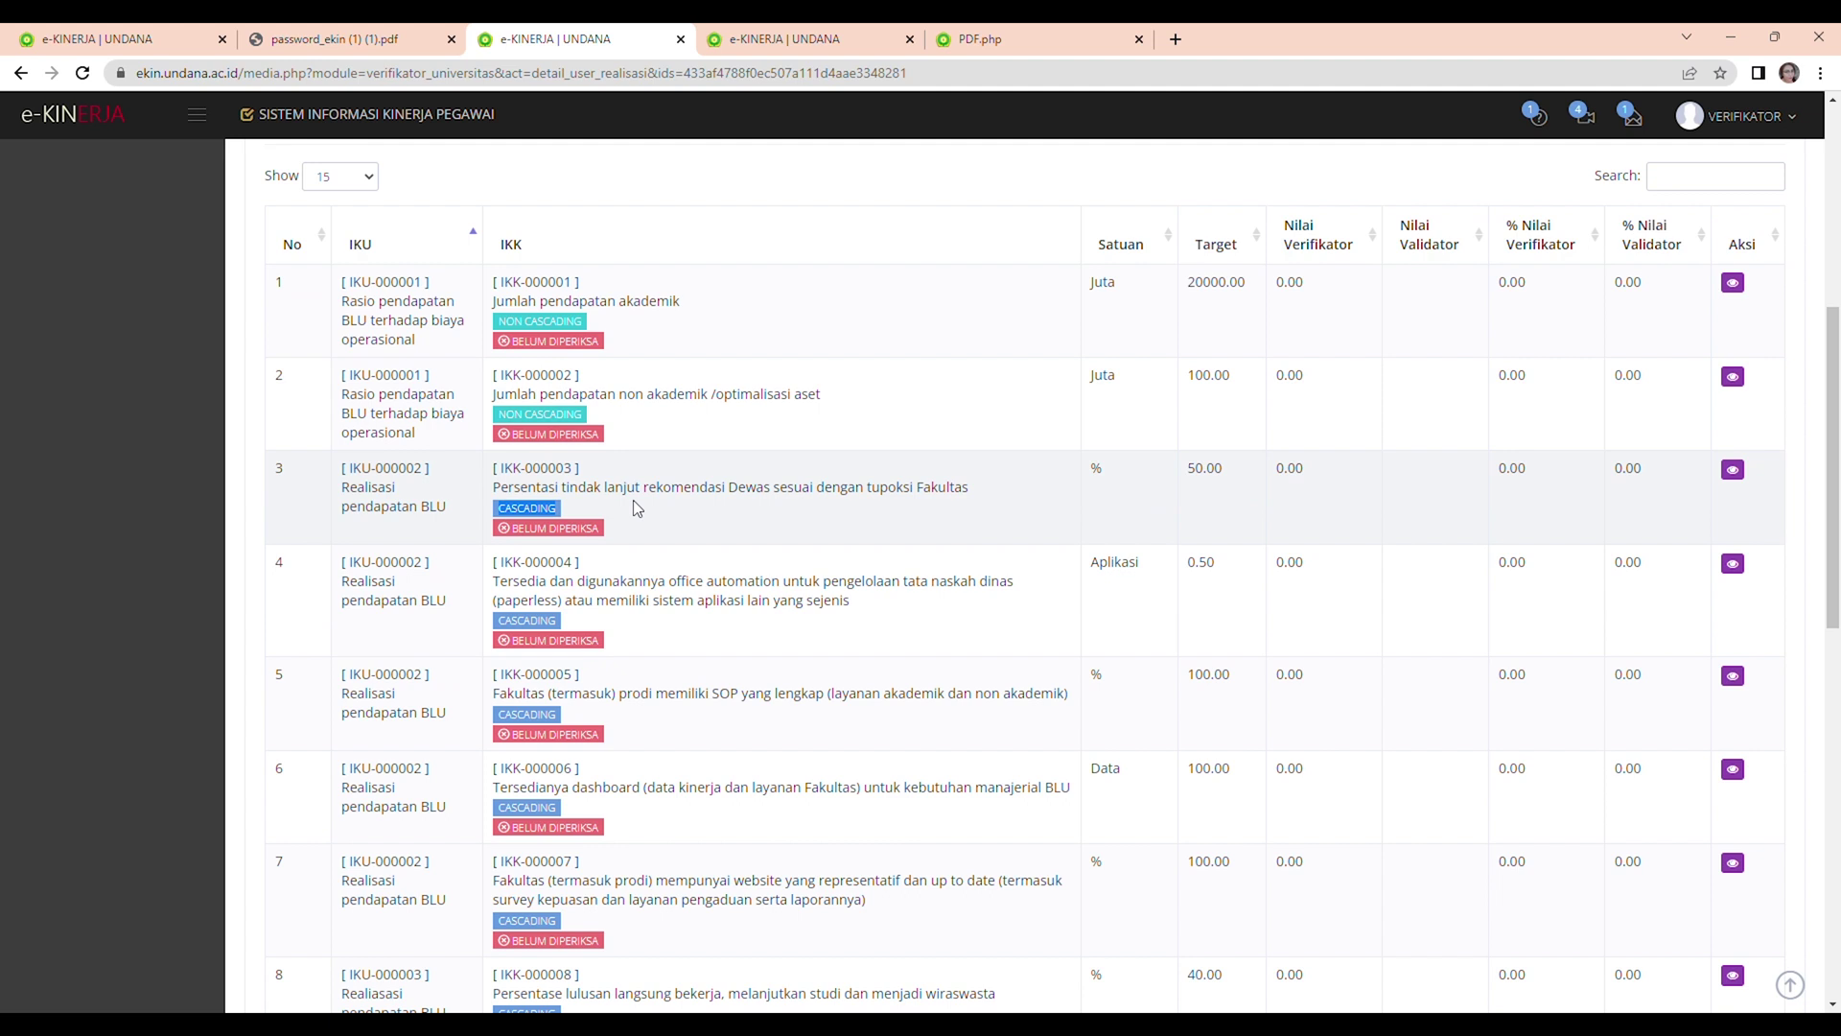
{"action": "left_click_drag", "start_coordinate": [495, 322], "coordinate": [592, 336]}
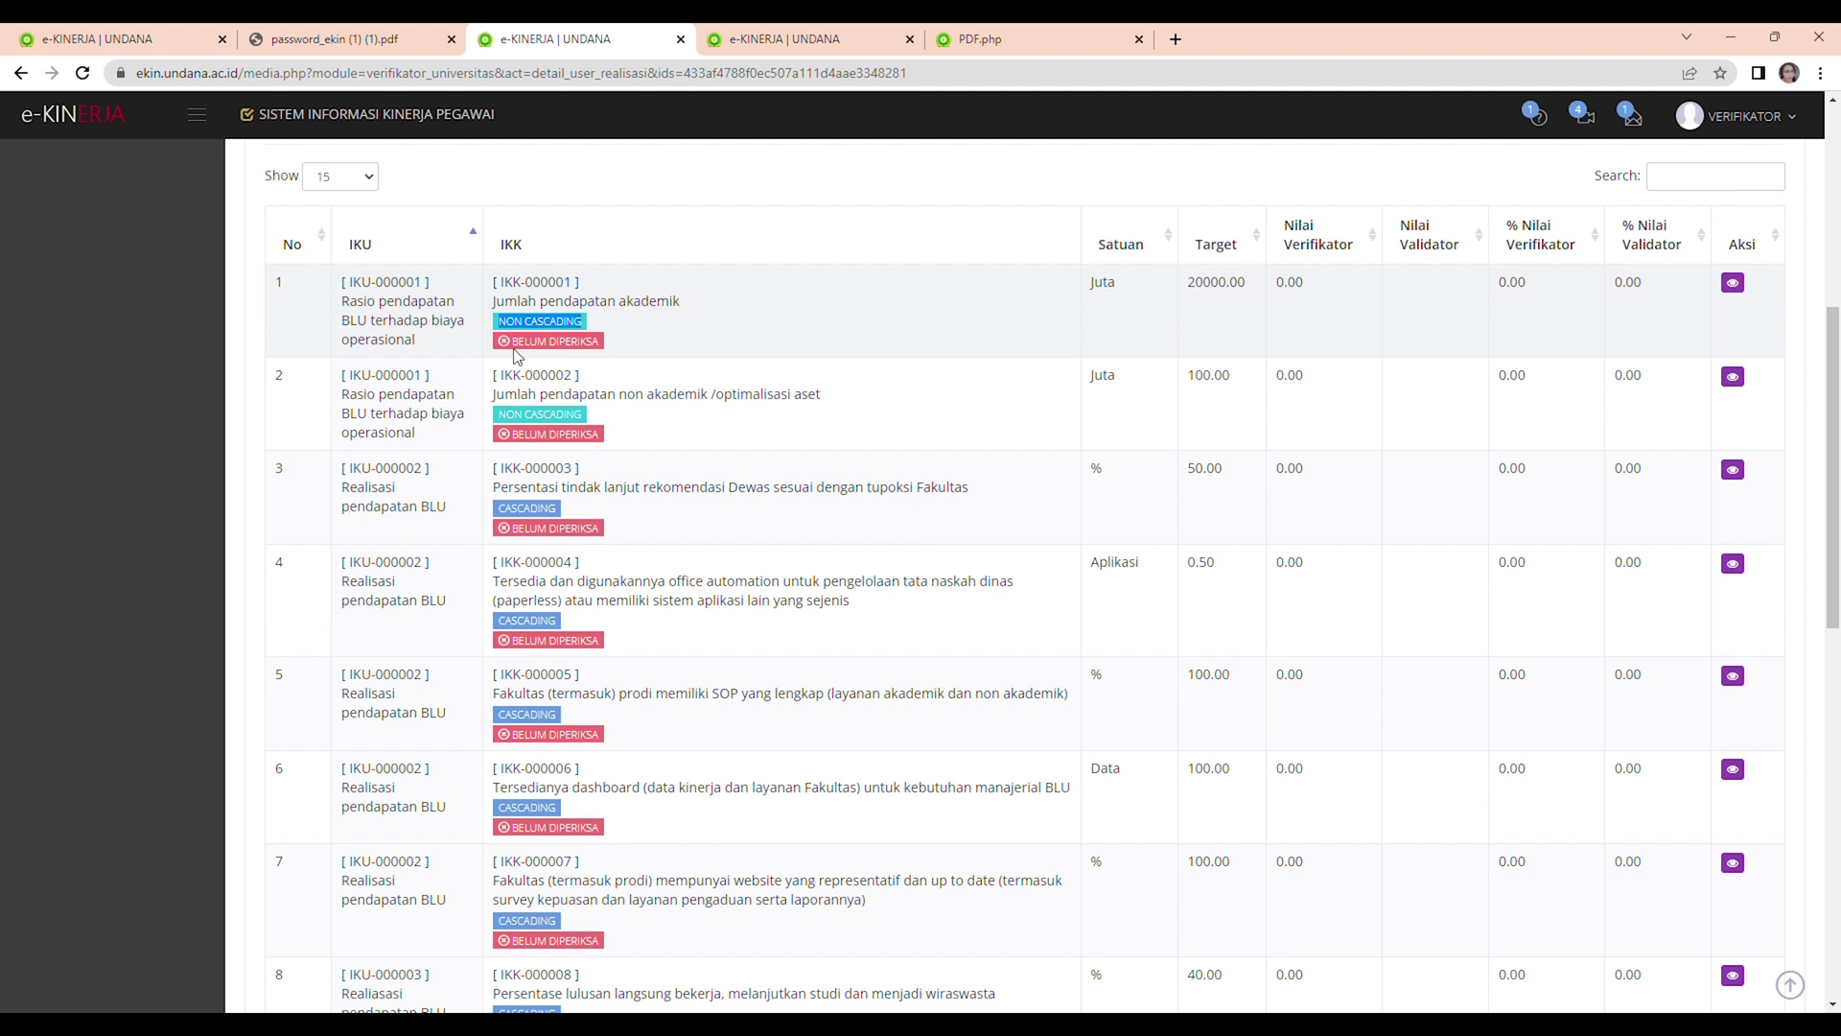
{"action": "left_click_drag", "start_coordinate": [498, 343], "coordinate": [612, 340]}
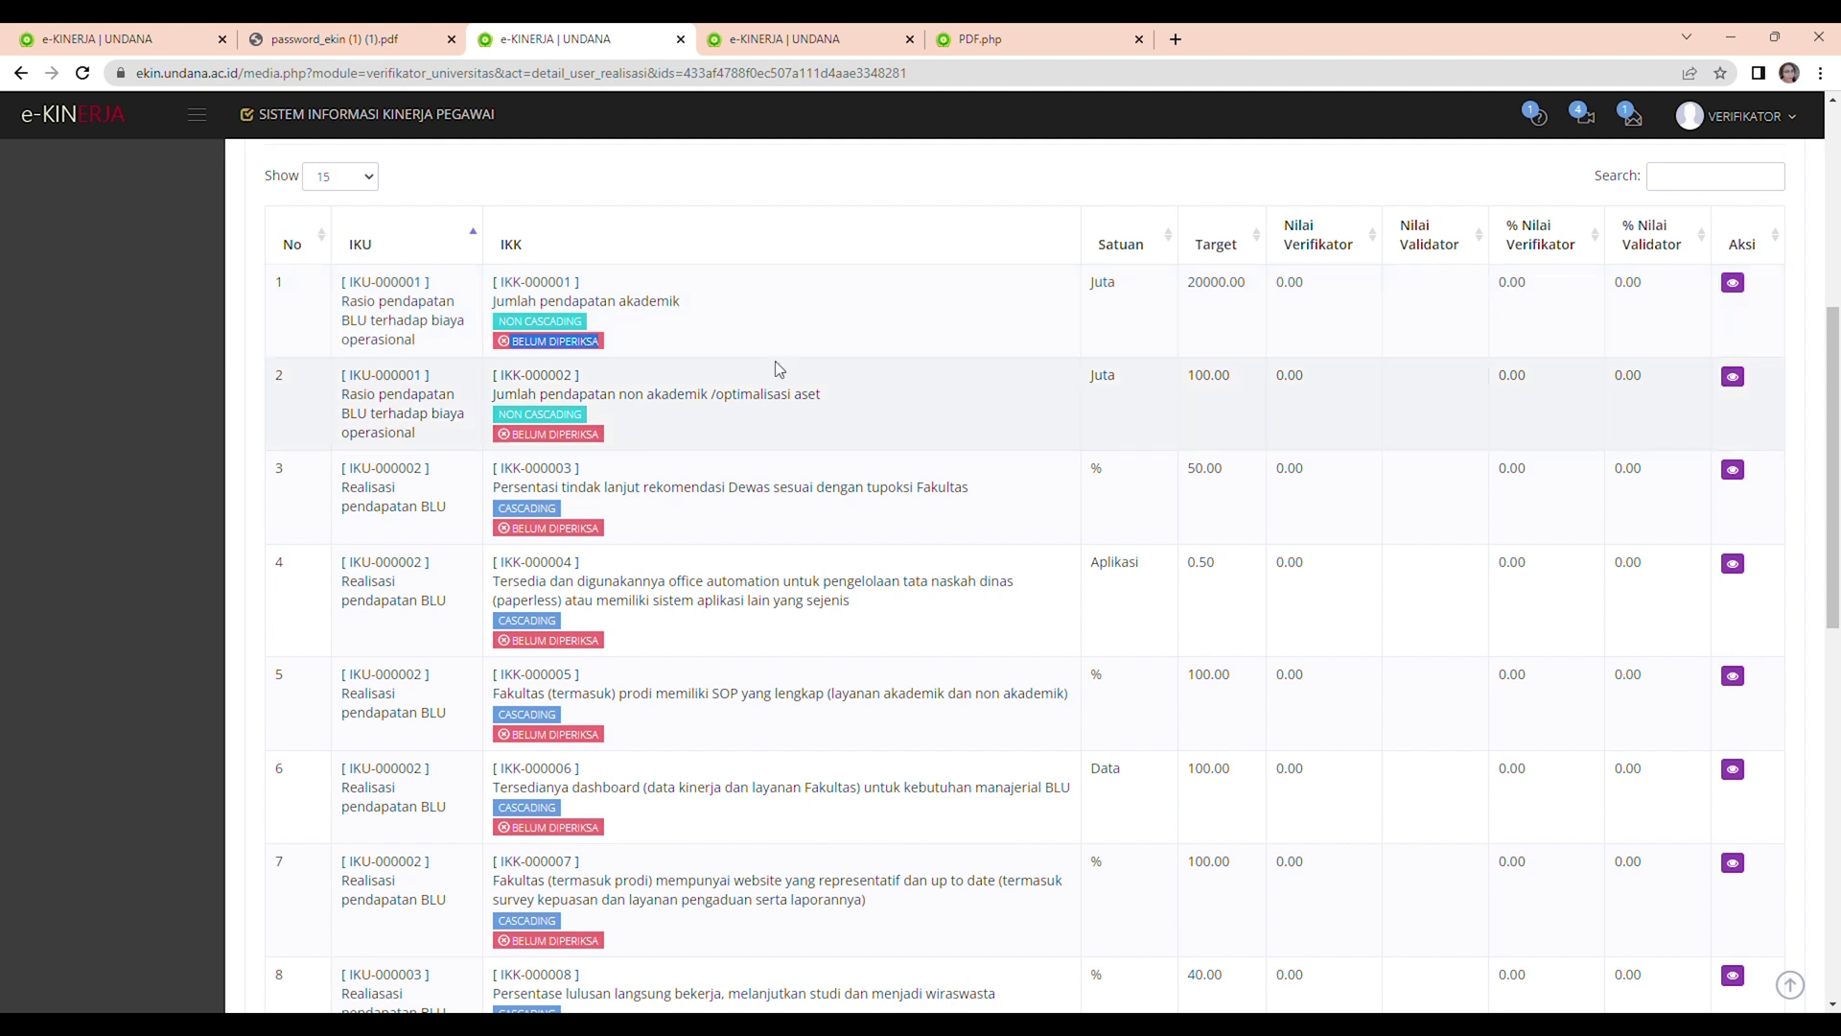
{"action": "scroll", "coordinate": [813, 332], "scroll_direction": "up", "scroll_amount": 1}
{"action": "scroll", "coordinate": [813, 333], "scroll_direction": "up", "scroll_amount": 2}
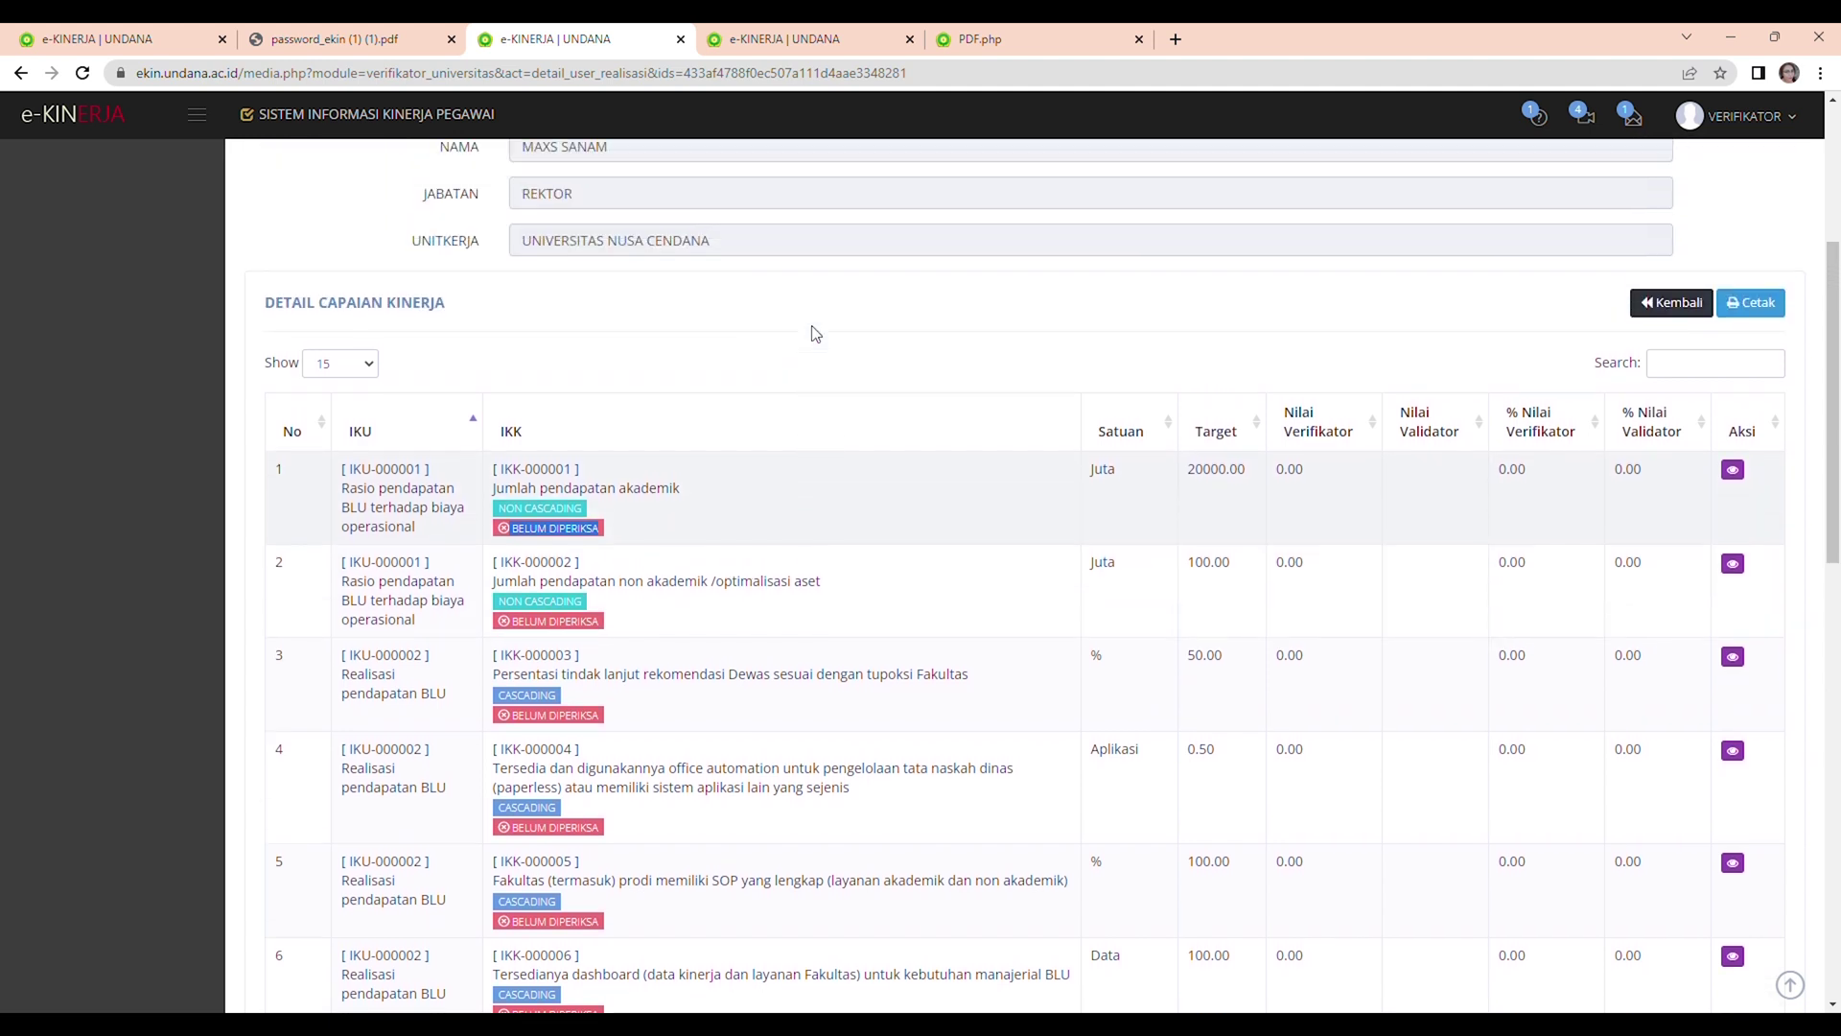
{"action": "scroll", "coordinate": [813, 332], "scroll_direction": "up", "scroll_amount": 1}
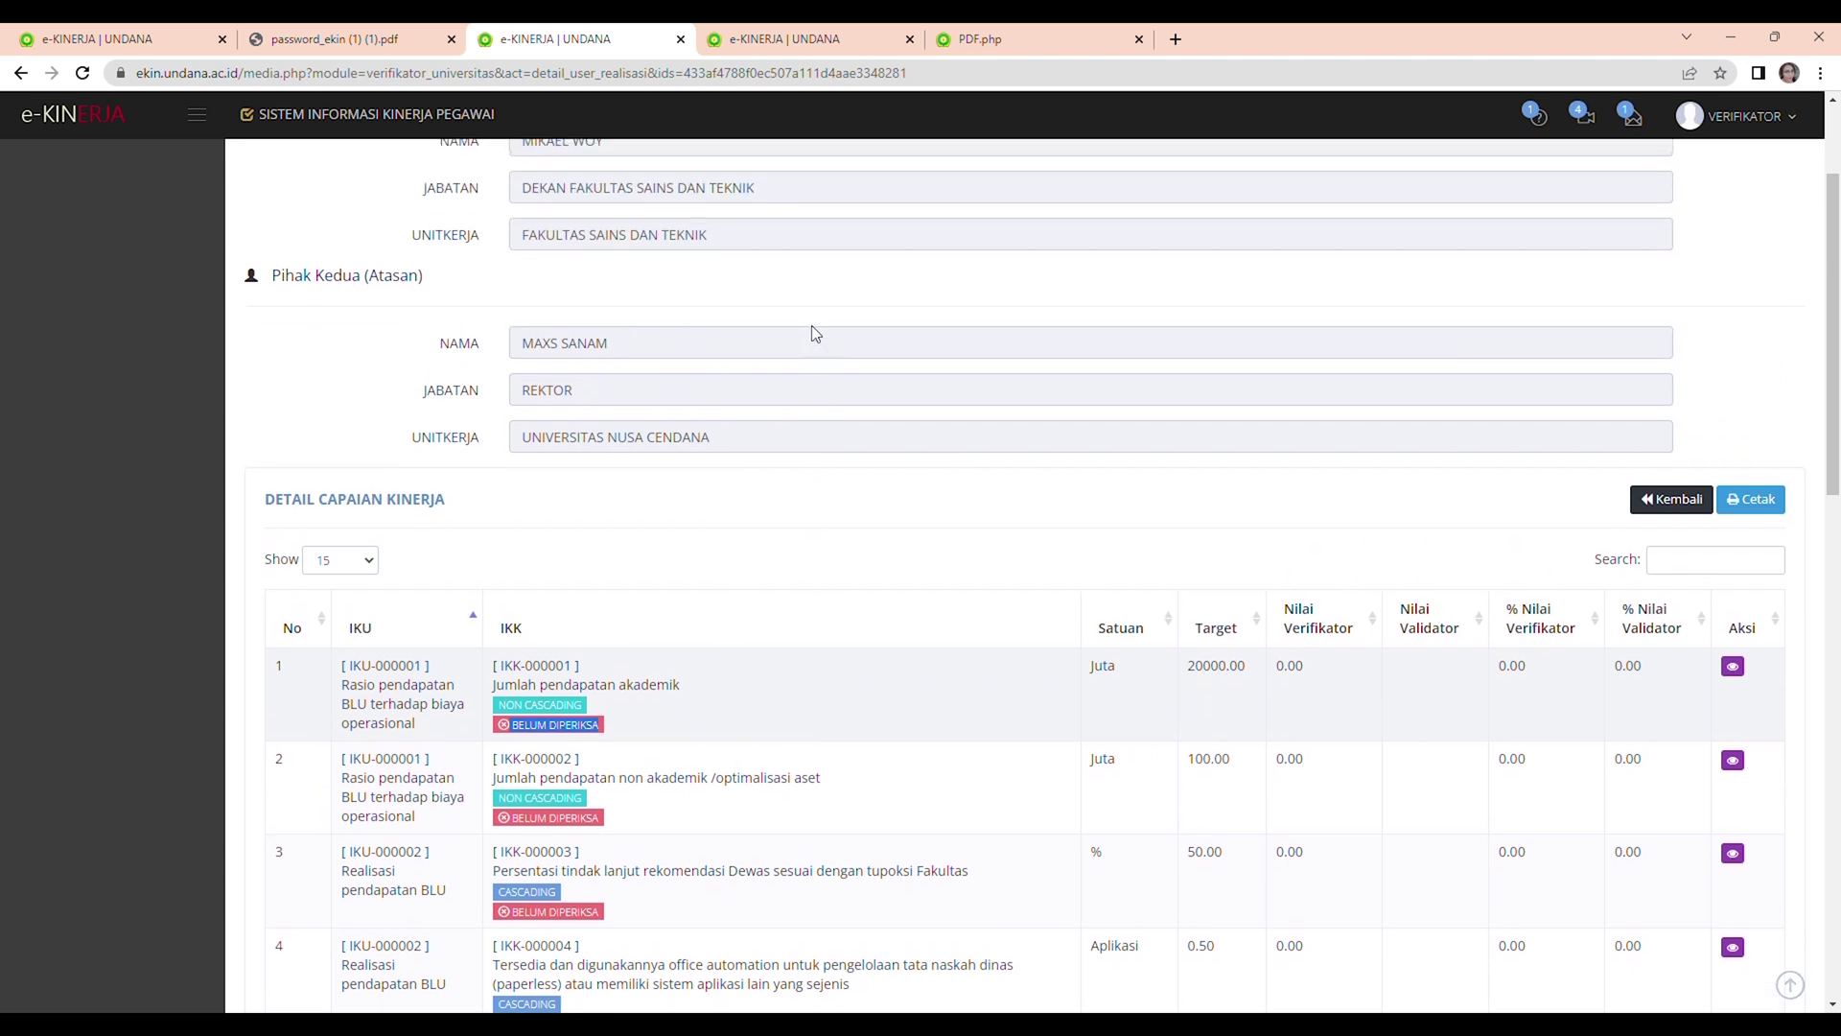
{"action": "scroll", "coordinate": [823, 339], "scroll_direction": "down", "scroll_amount": 2}
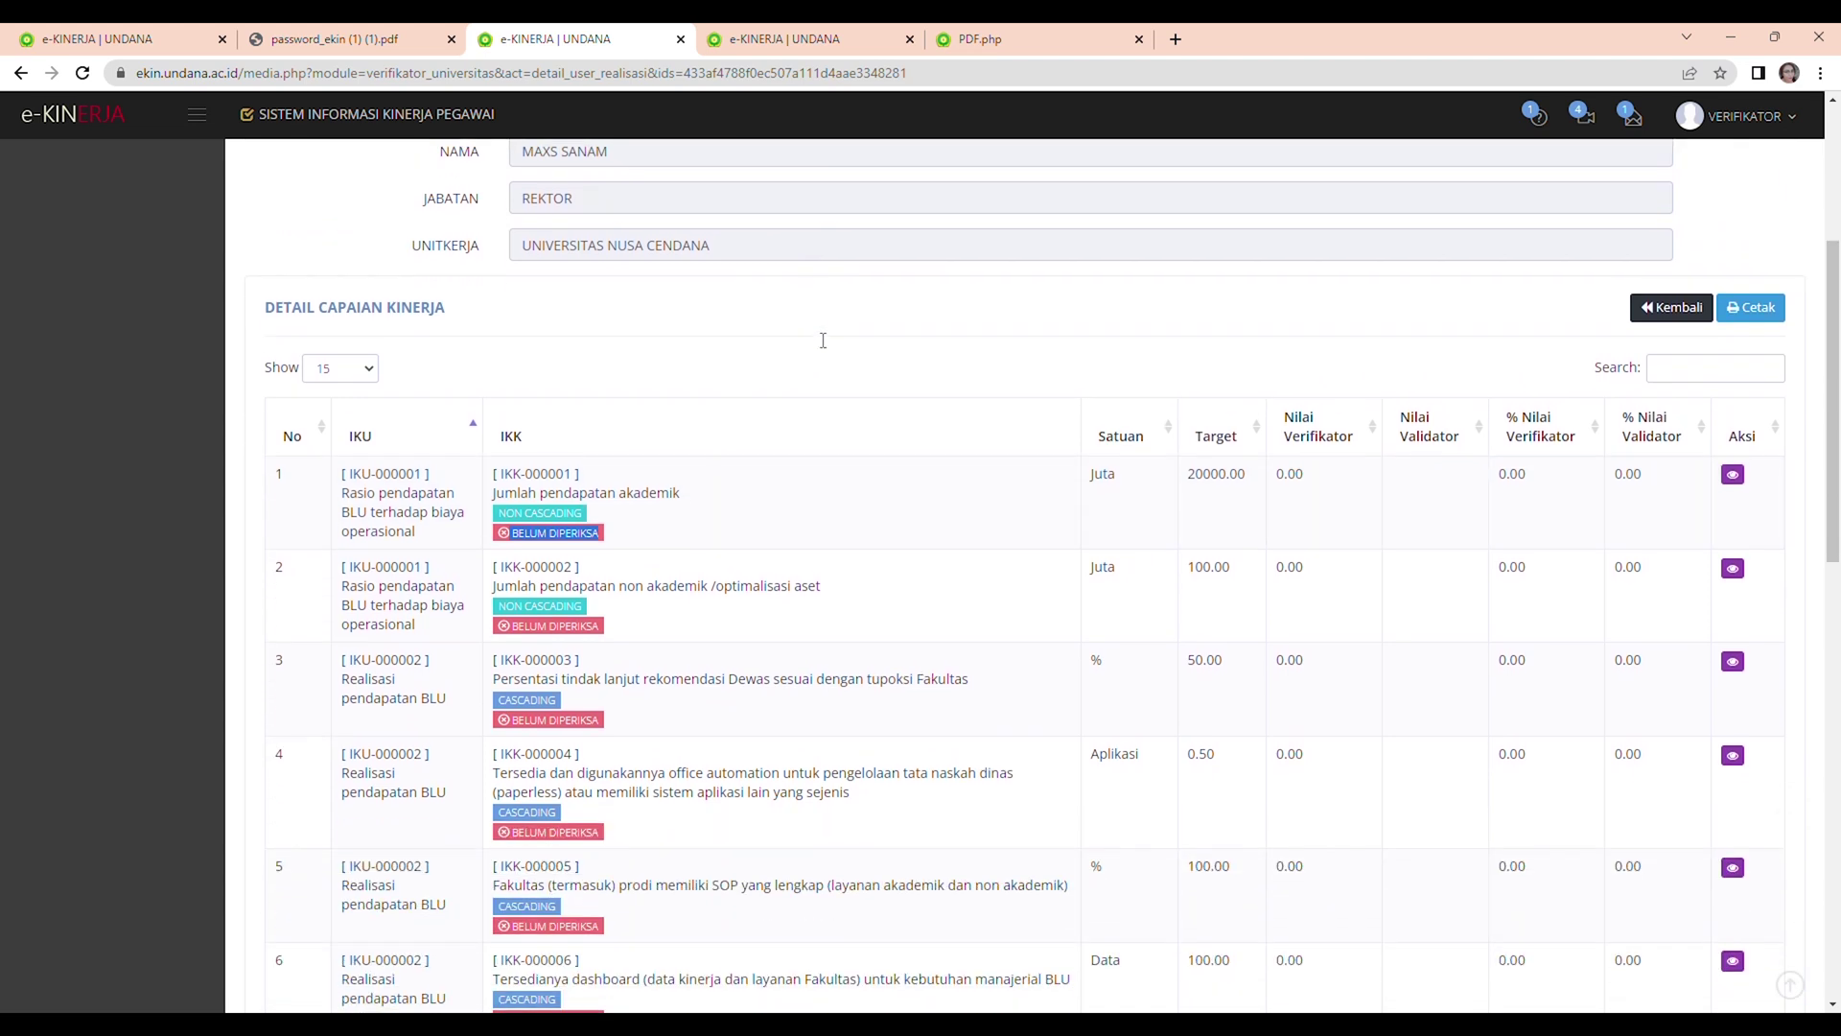
Open the indicator "Jumlah pendapatan akademik", view the fields of its Triwulan II Form Pemberian Nilai Capaian, and close the form without submitting.
{"action": "left_click", "coordinate": [1739, 483]}
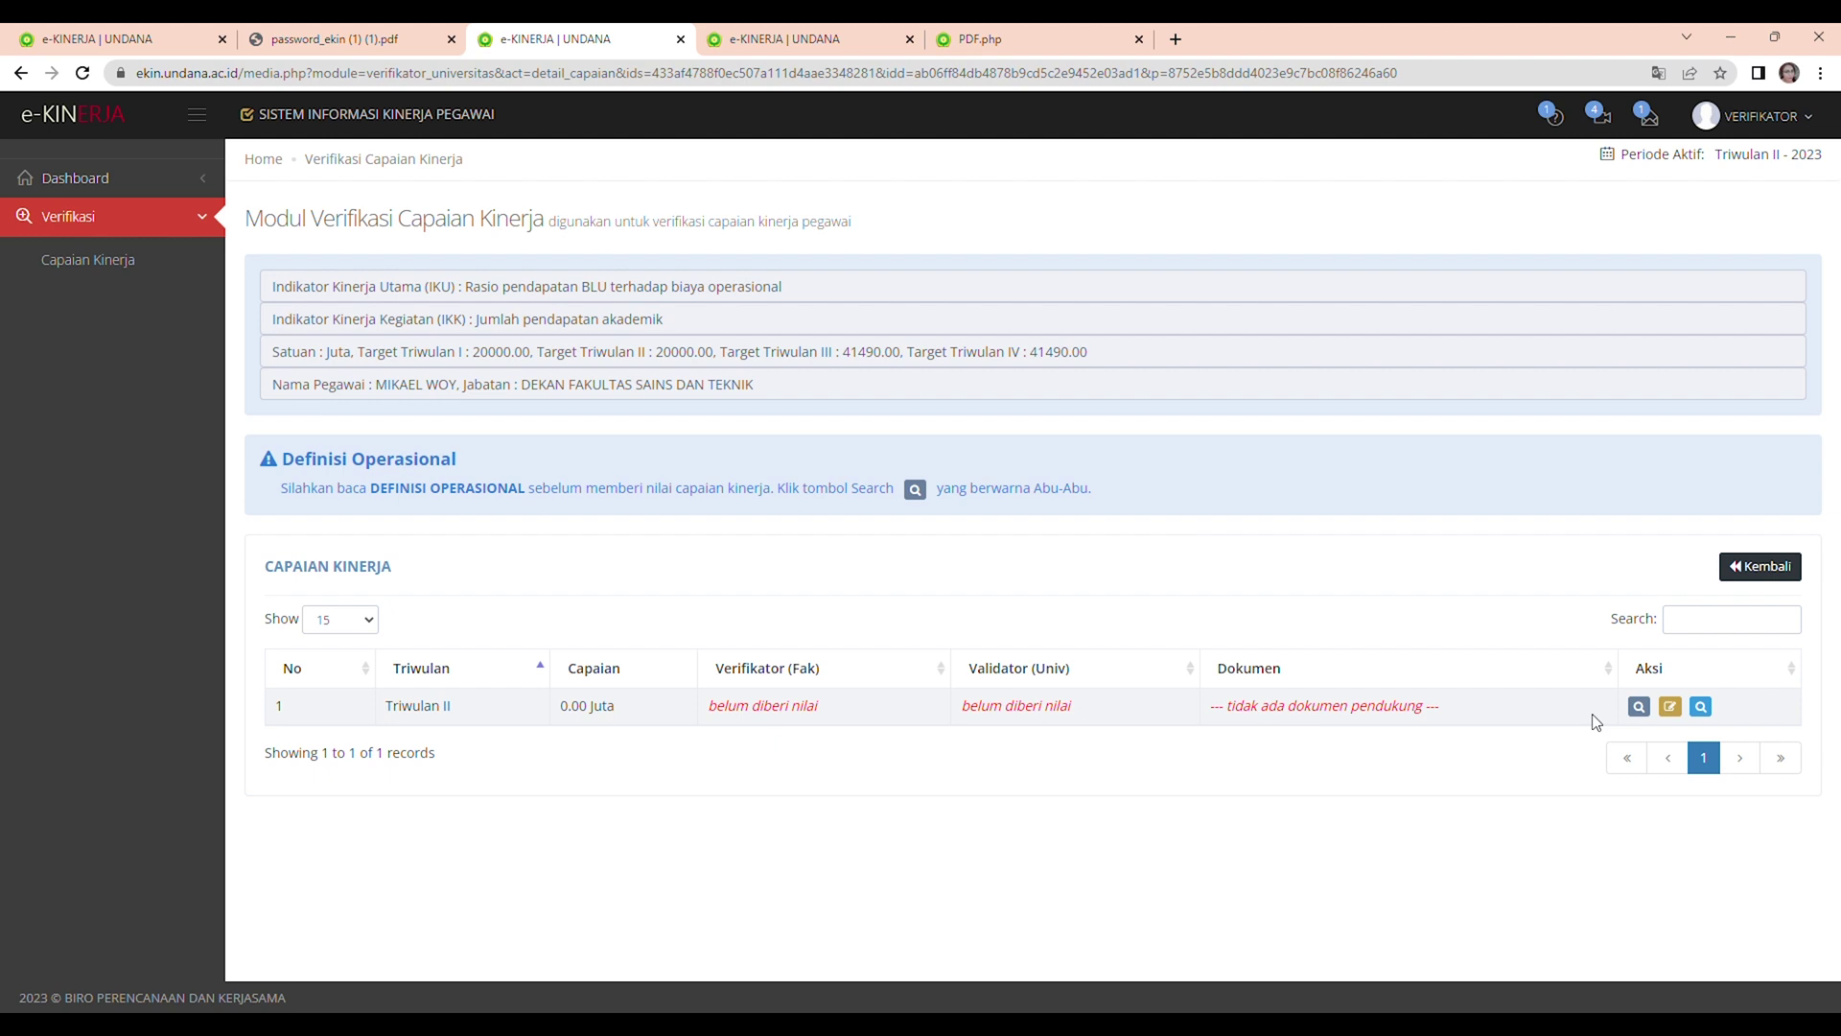
{"action": "left_click", "coordinate": [1678, 710]}
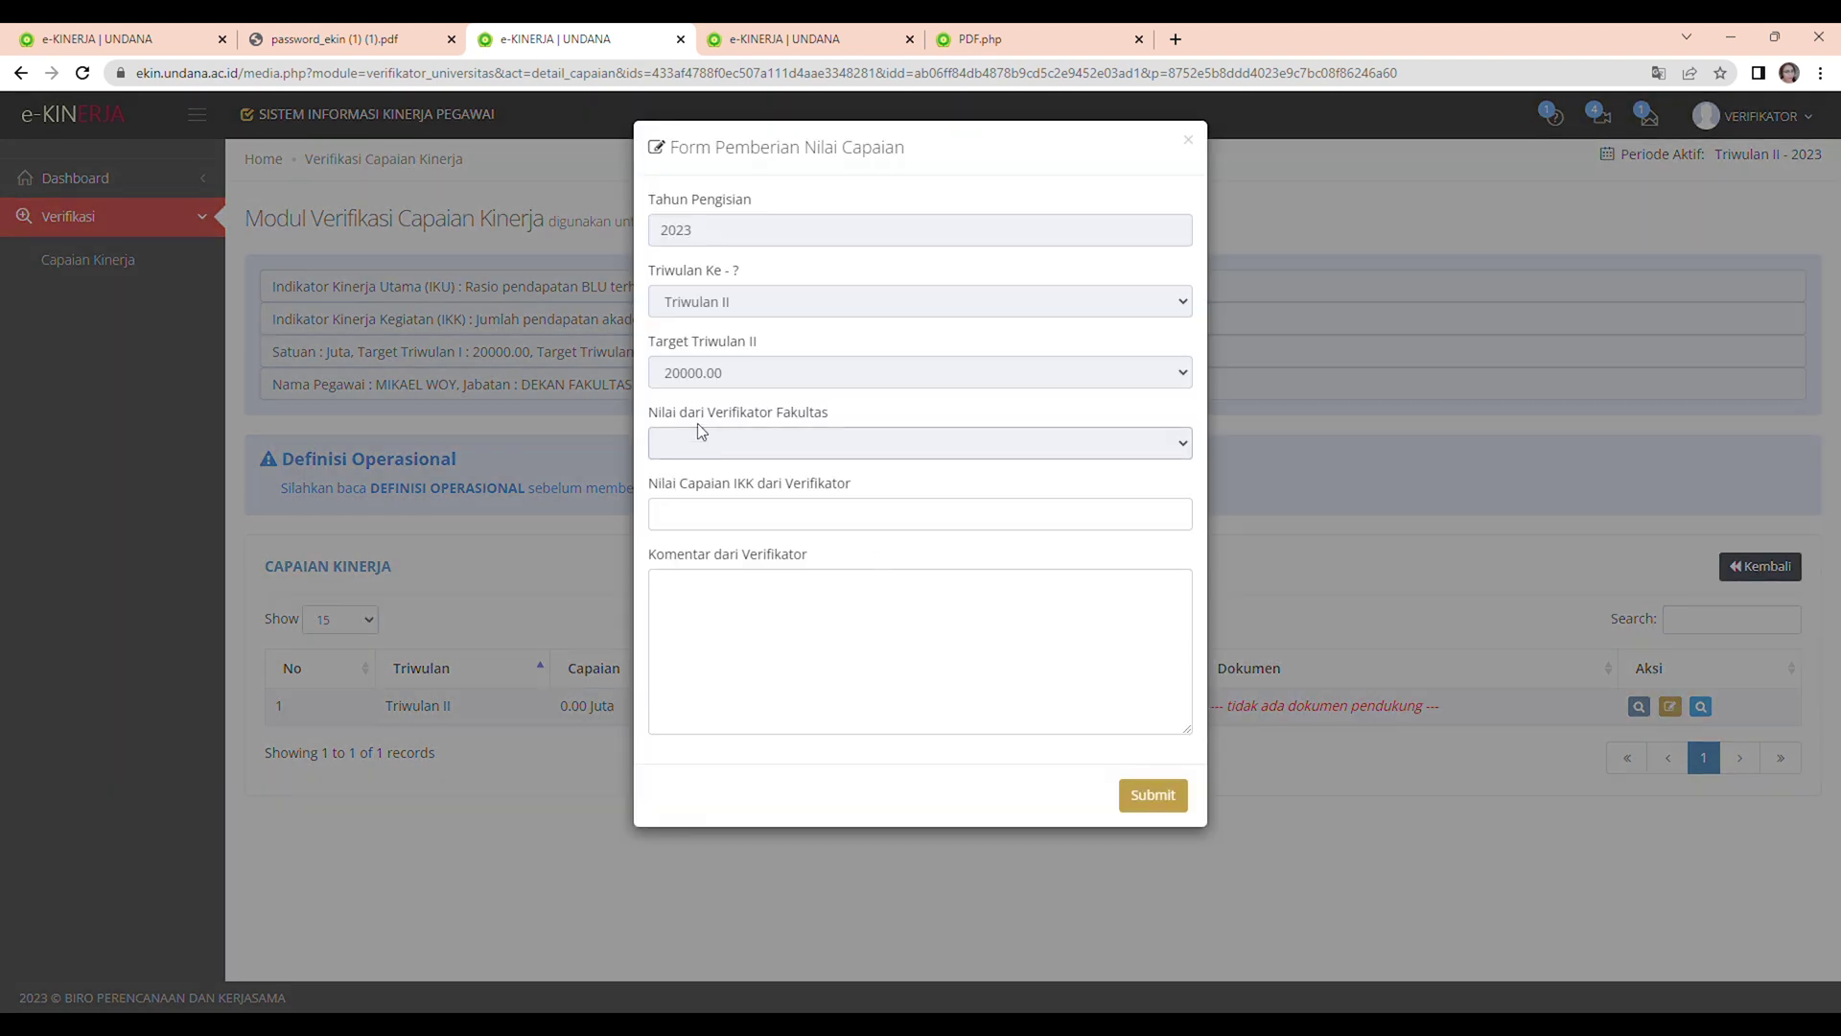
{"action": "left_click", "coordinate": [681, 515]}
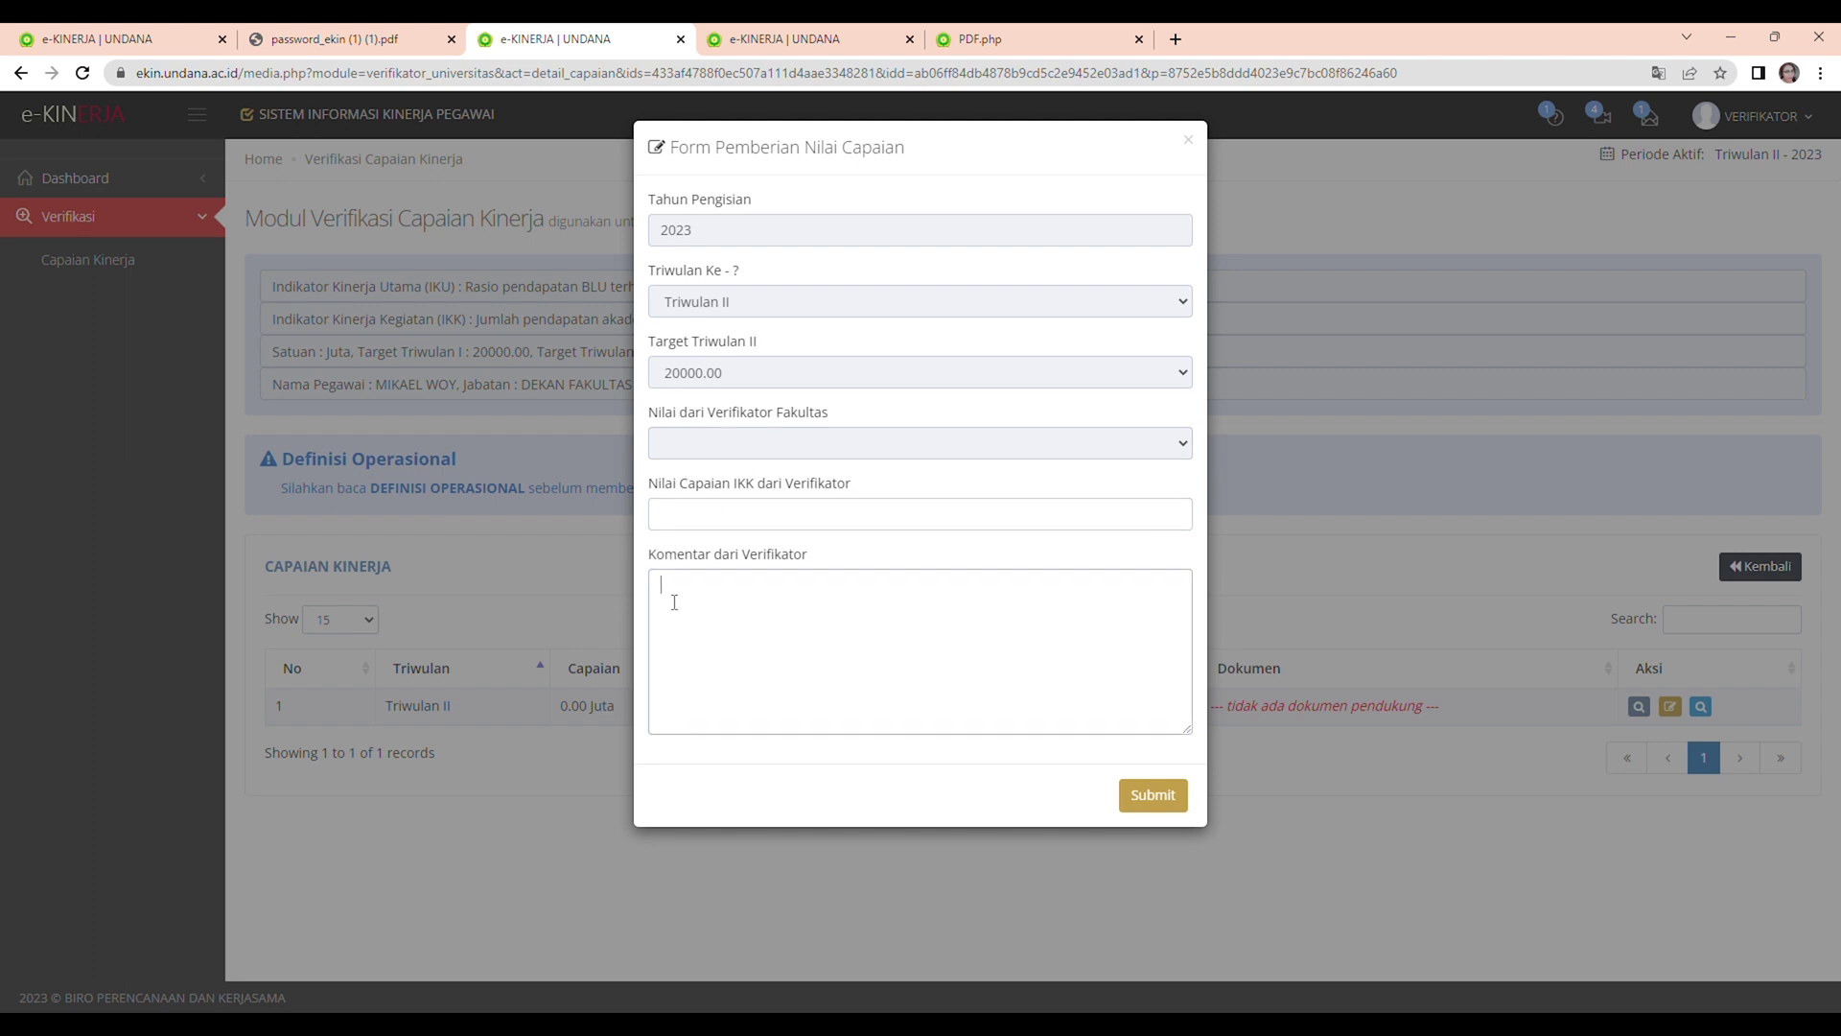
{"action": "left_click", "coordinate": [903, 632]}
{"action": "left_click", "coordinate": [1314, 781]}
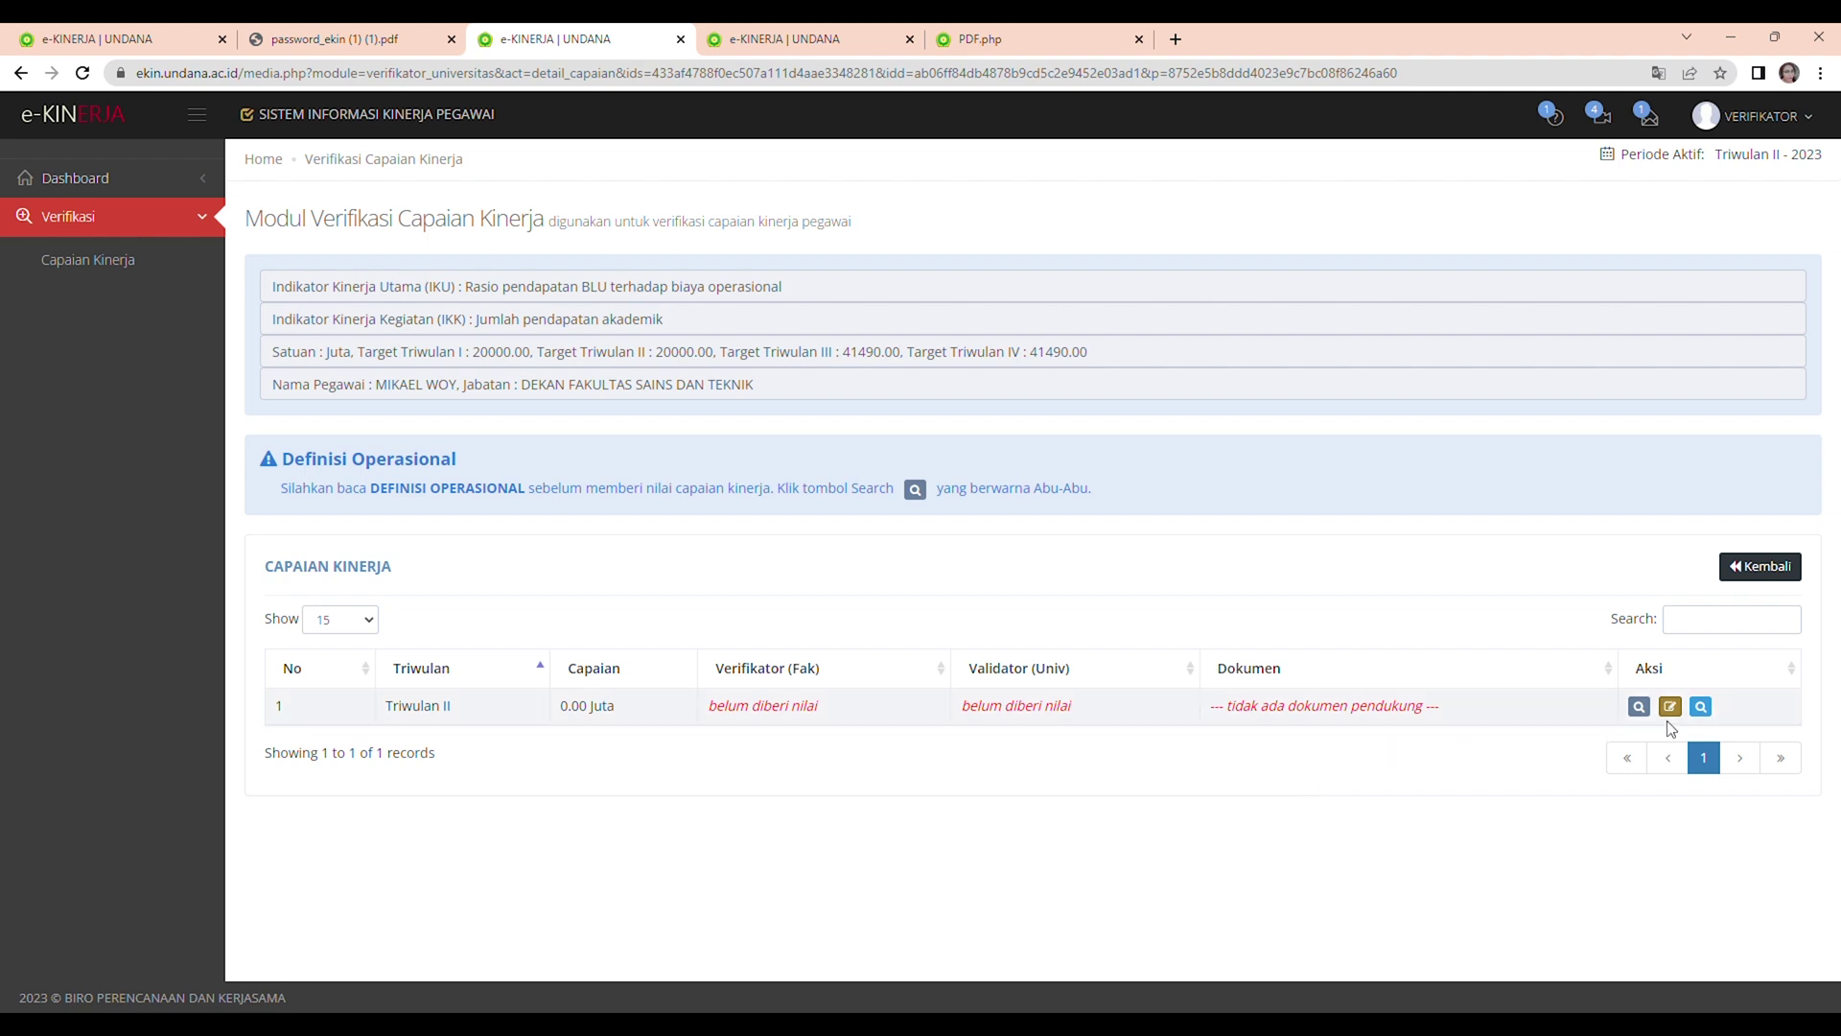
Return to the Dekan's Detail Capaian Kinerja list and print it.
{"action": "left_click", "coordinate": [1770, 572]}
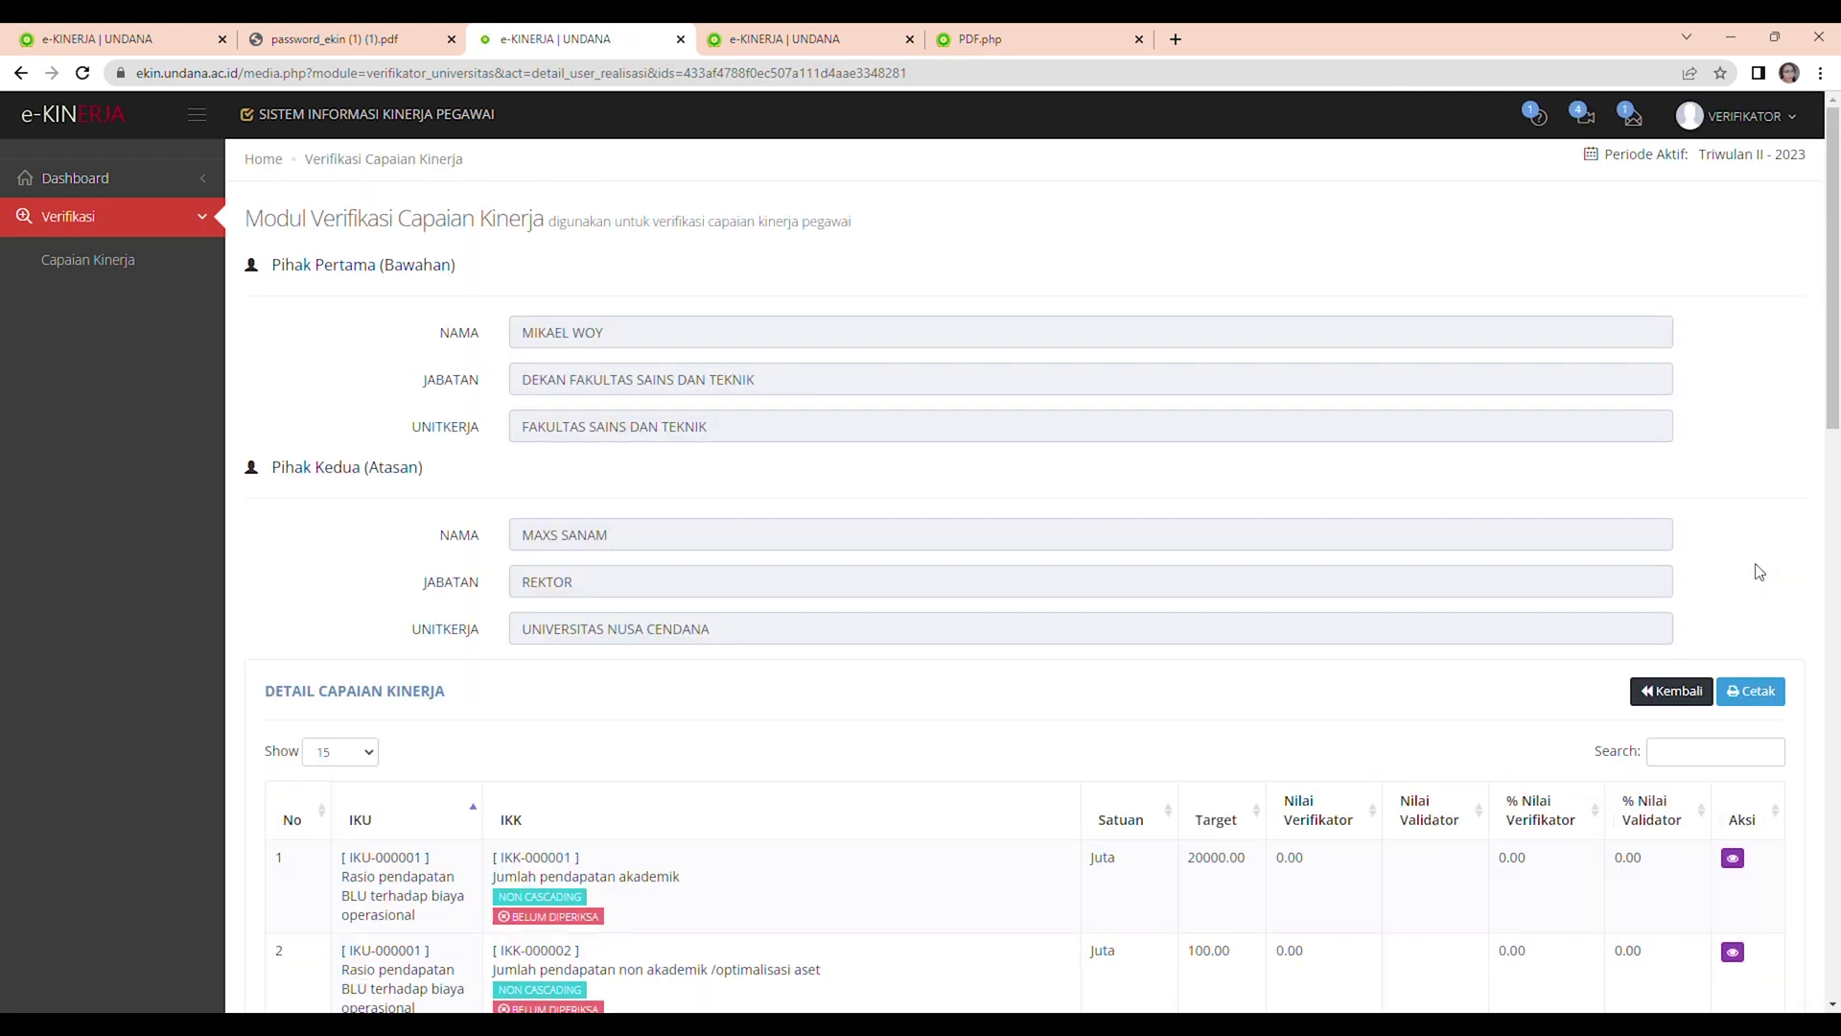
{"action": "left_click", "coordinate": [1757, 699]}
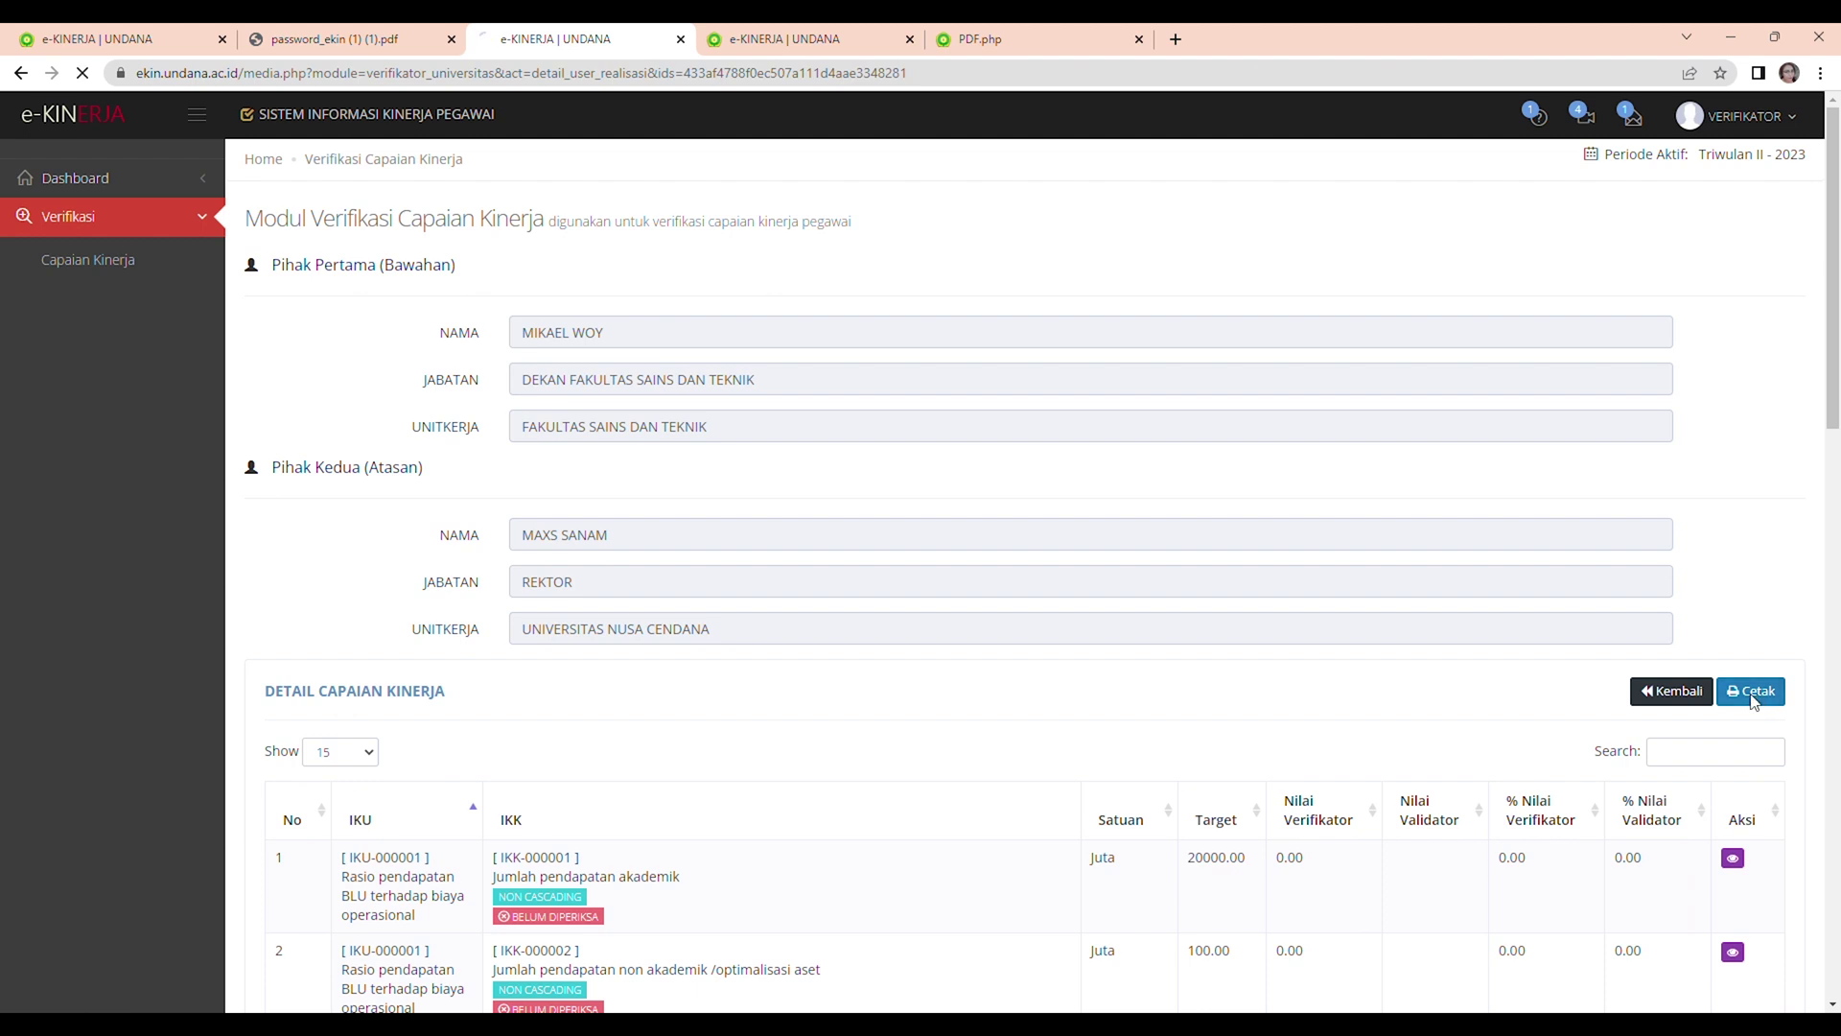